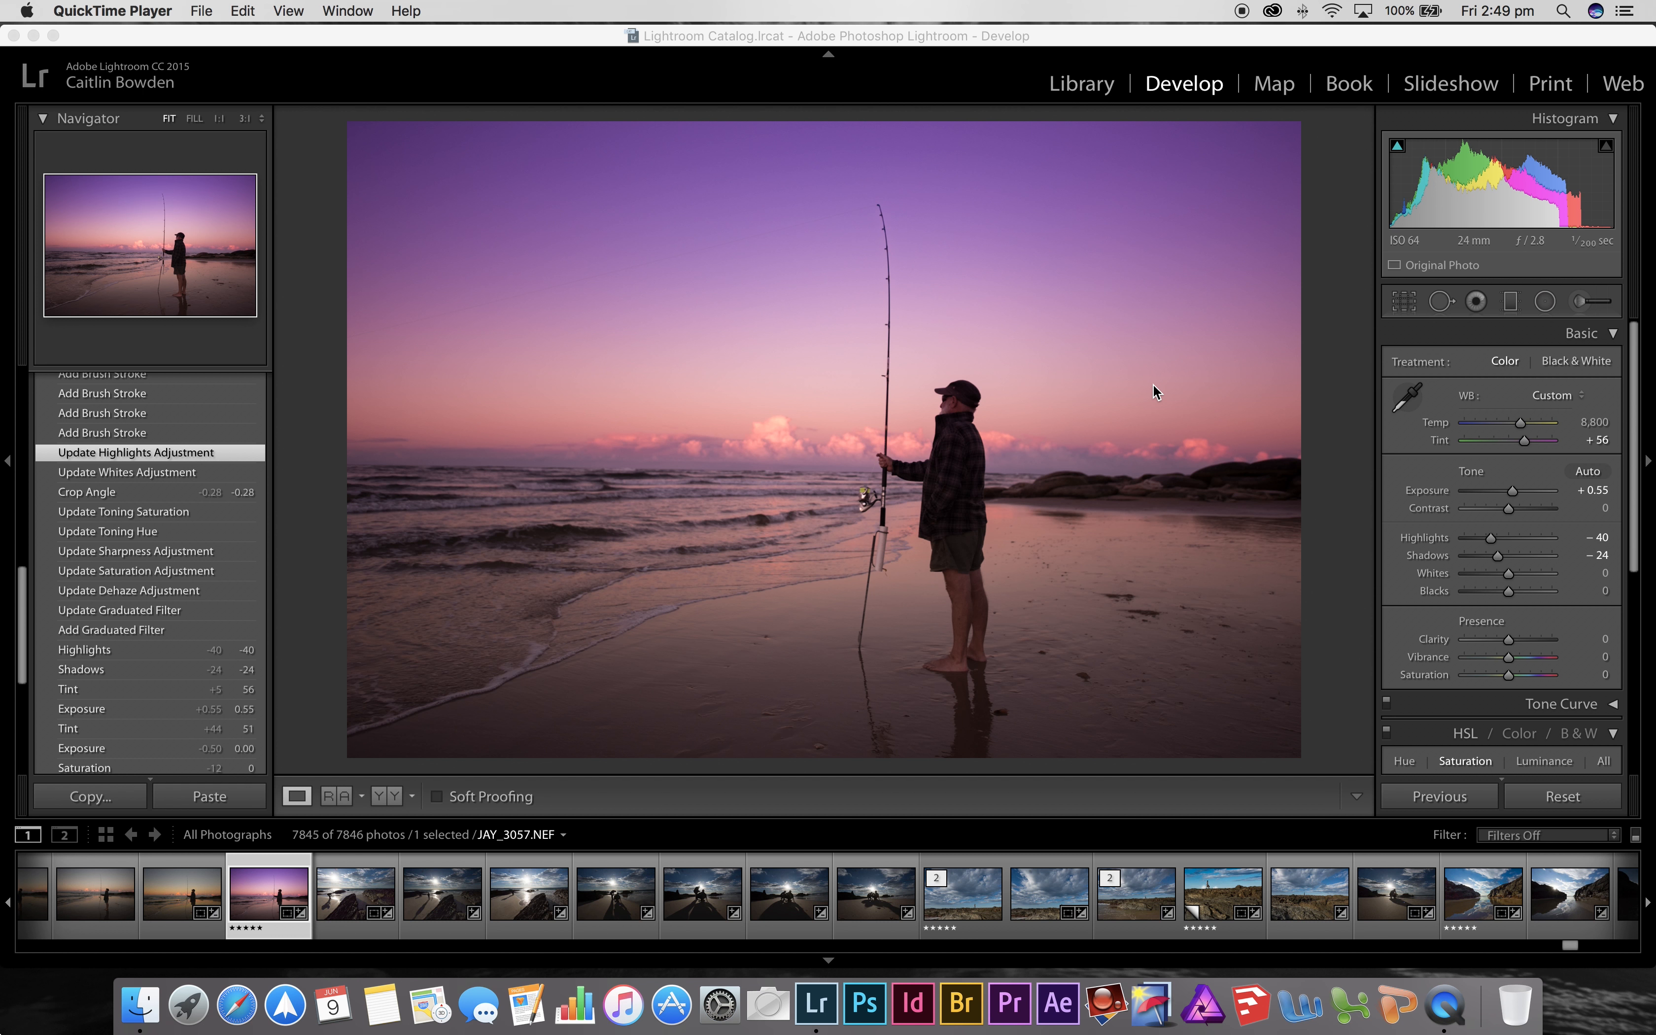
# Activate the Adjustment Brush and set its flow to 49 and feather to 44.
pyautogui.click(1585, 301)
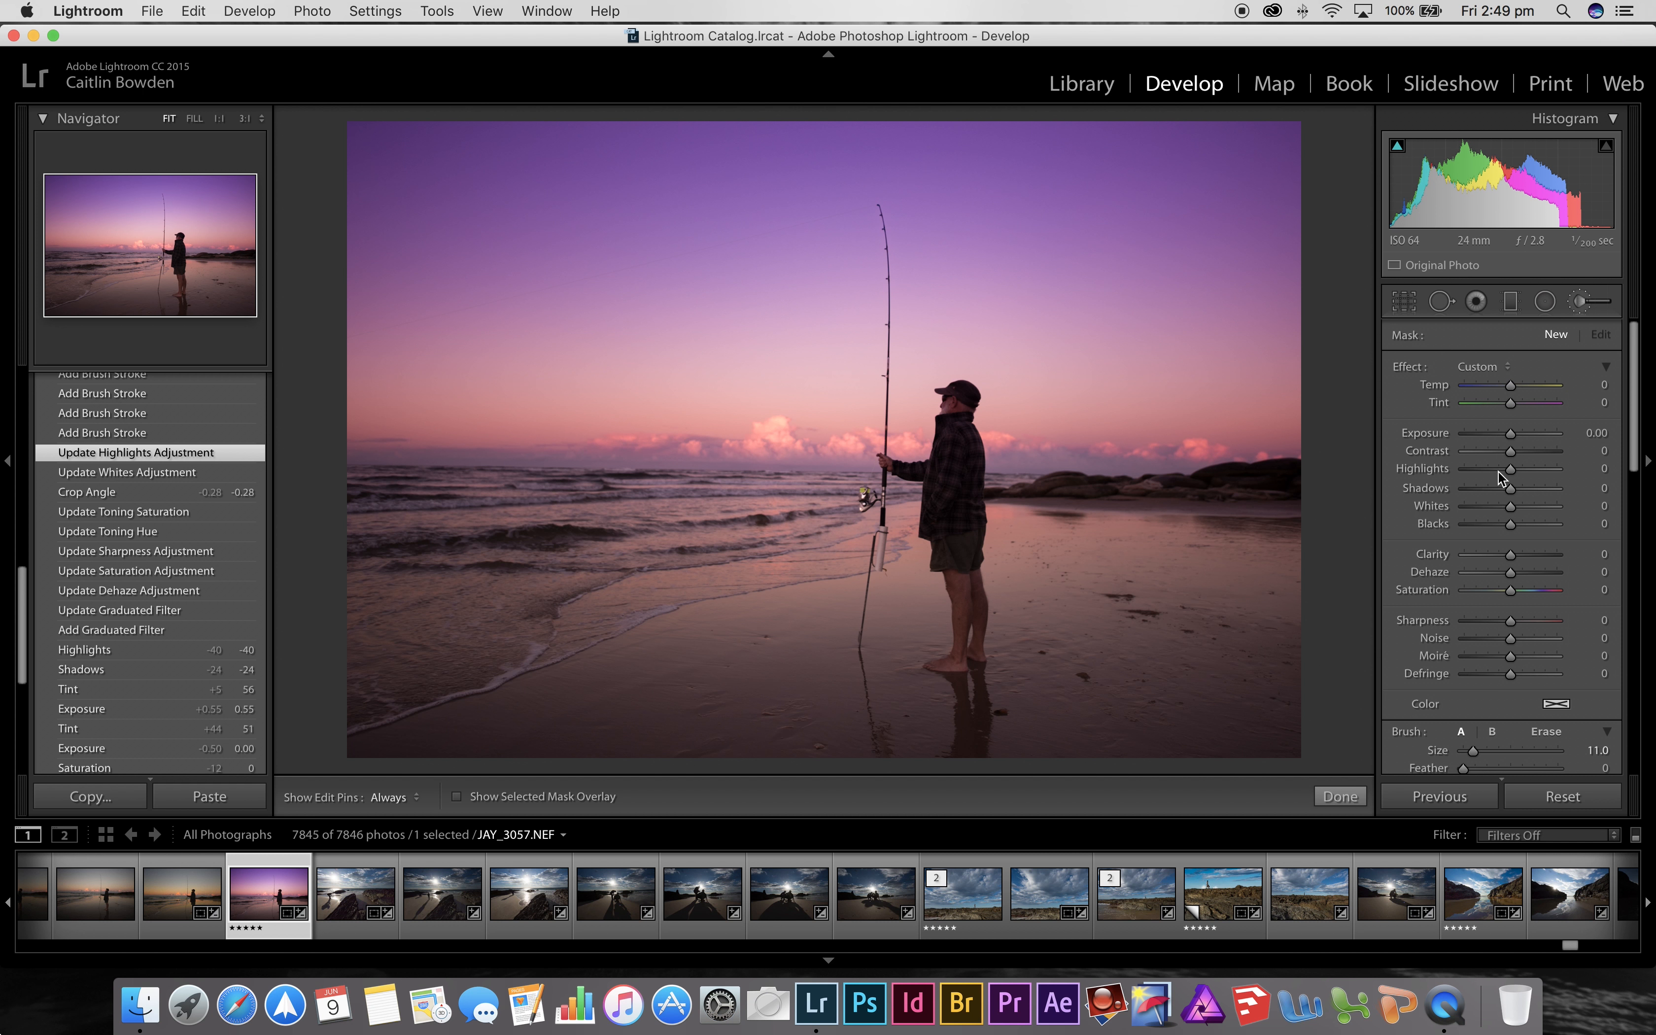
pyautogui.scroll(-4, 1508, 687)
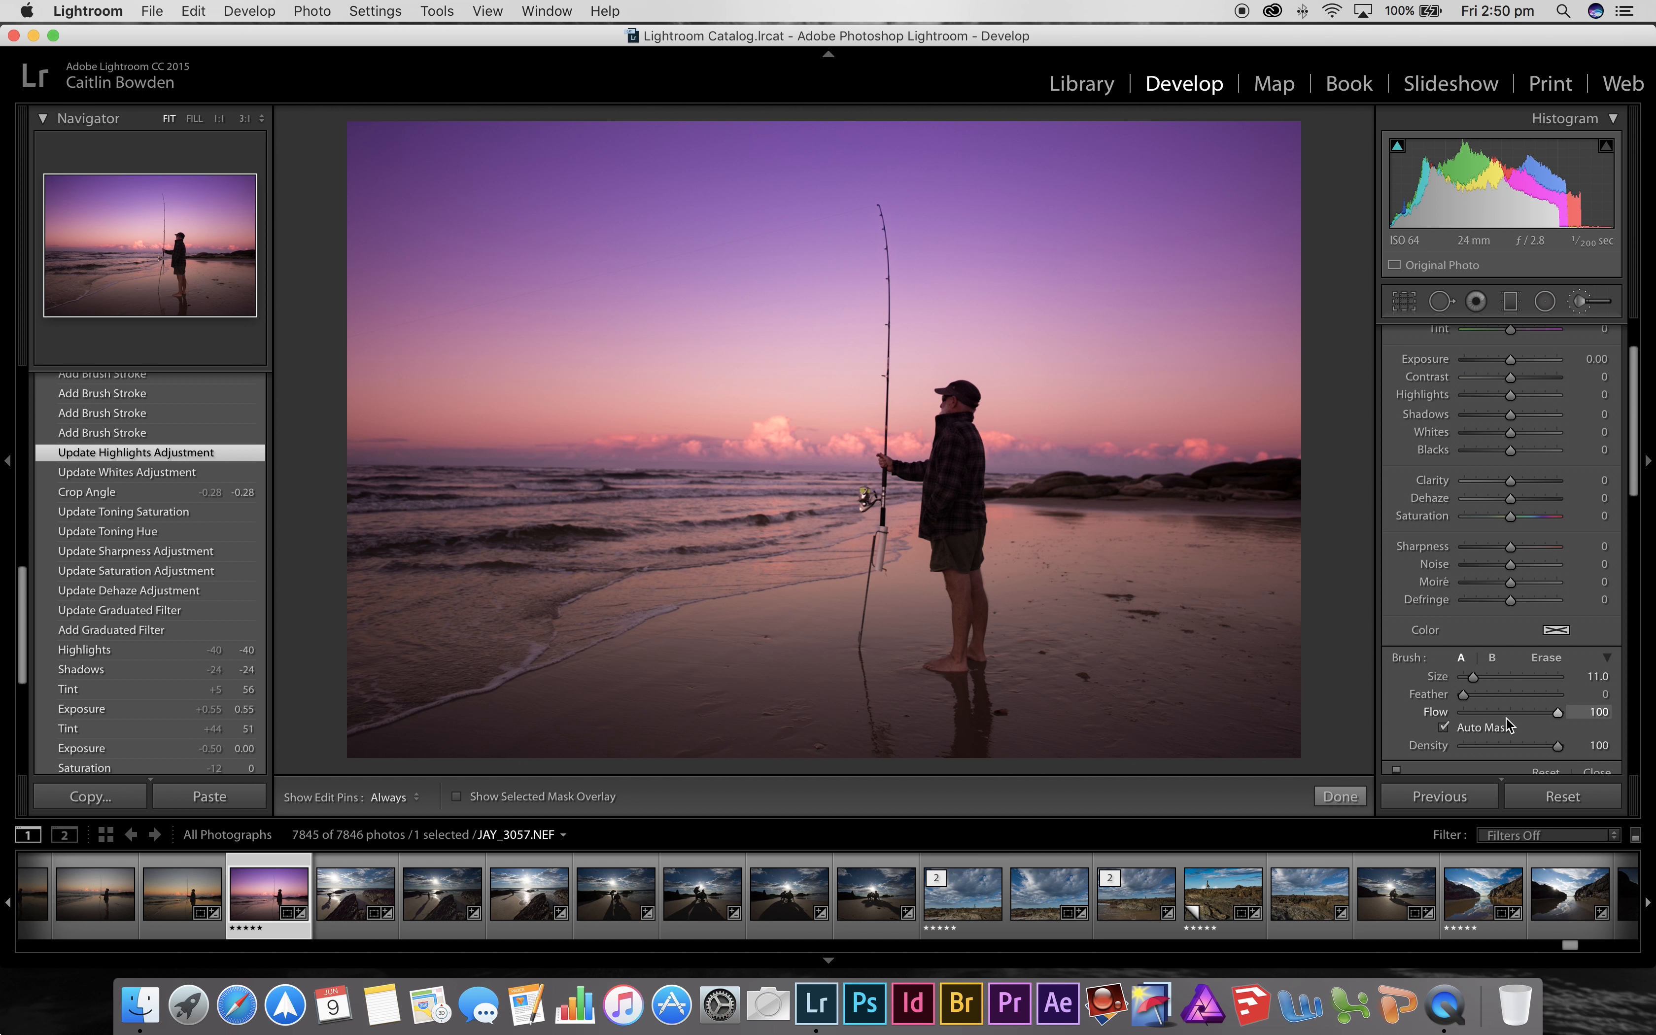
pyautogui.moveTo(1556, 715); pyautogui.dragTo(1510, 719)
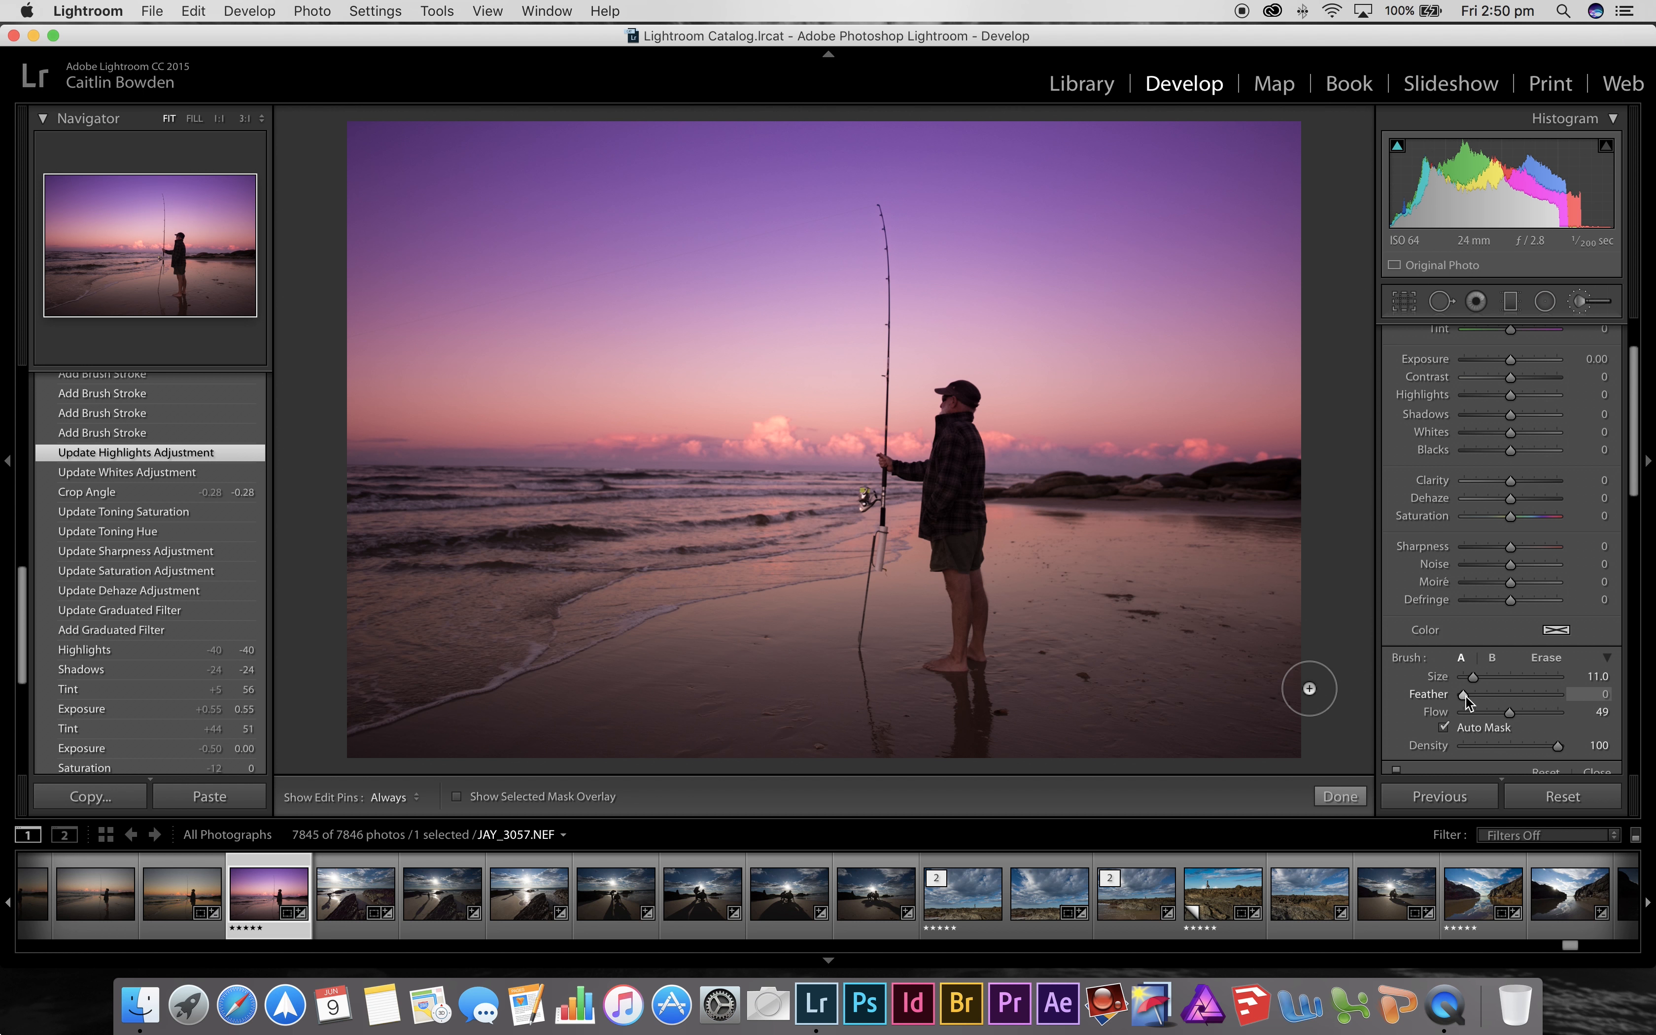
pyautogui.moveTo(1467, 694); pyautogui.dragTo(1506, 695)
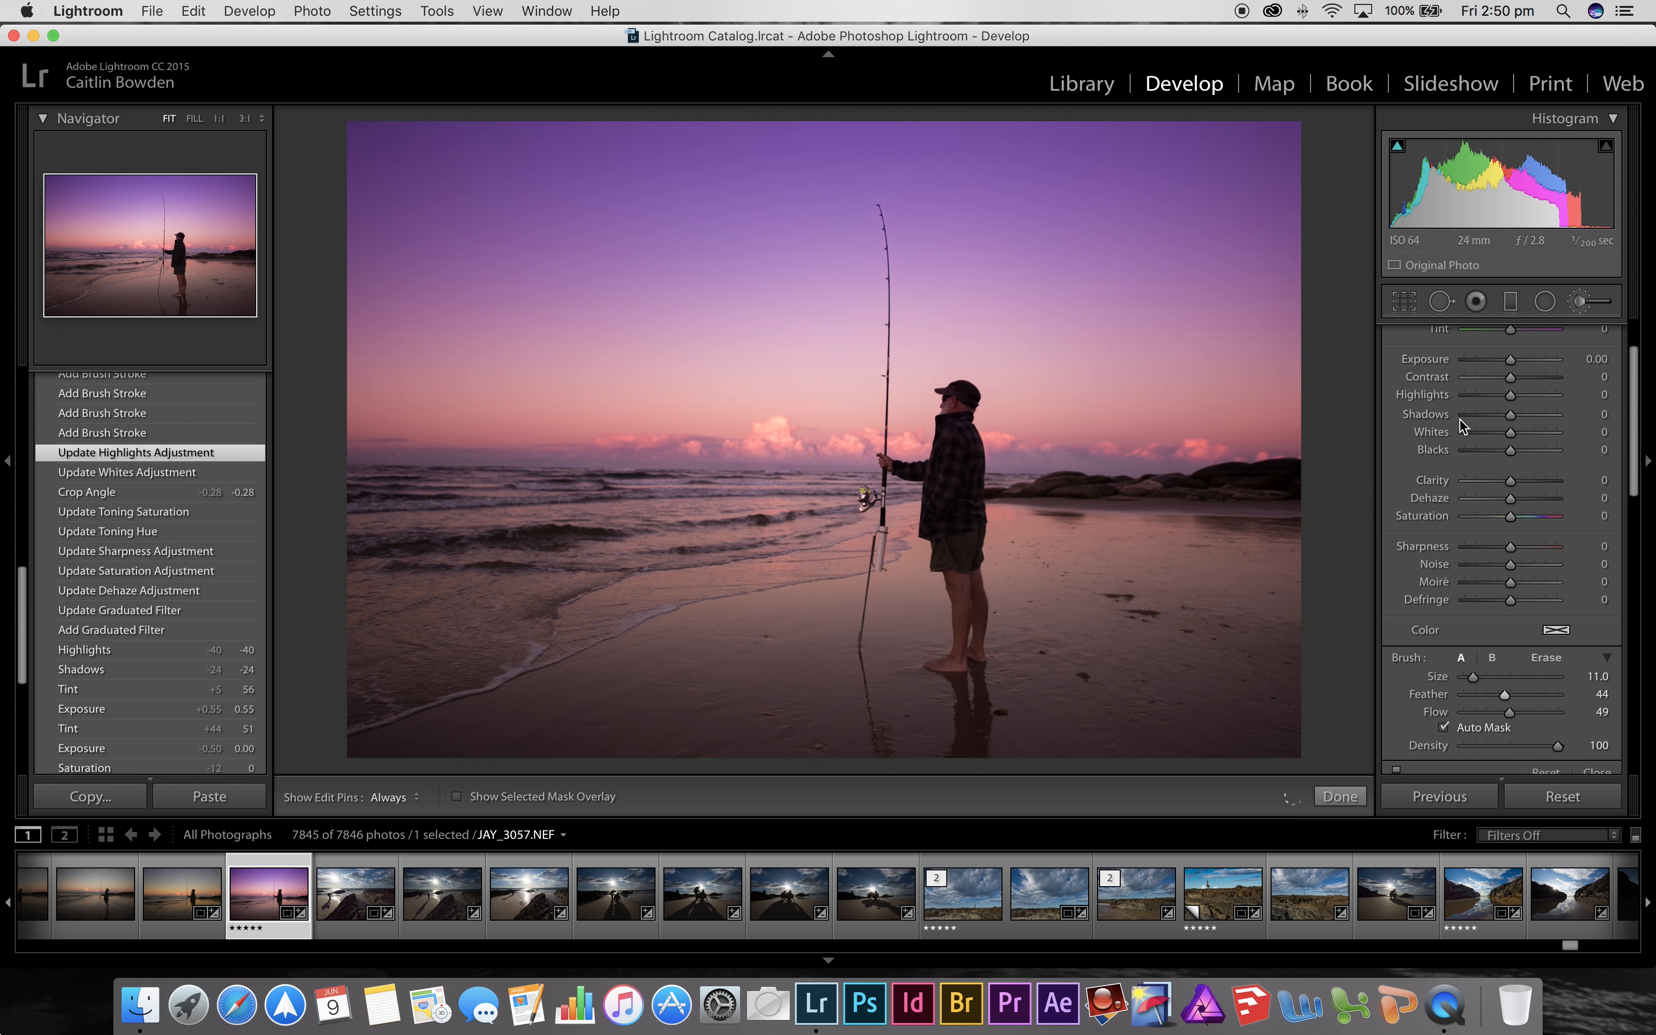
# Set the brush effect to highlights 51 and whites 15.
pyautogui.moveTo(1511, 397); pyautogui.dragTo(1528, 396)
pyautogui.moveTo(1532, 396); pyautogui.dragTo(1534, 396)
pyautogui.moveTo(1512, 435); pyautogui.dragTo(1516, 438)
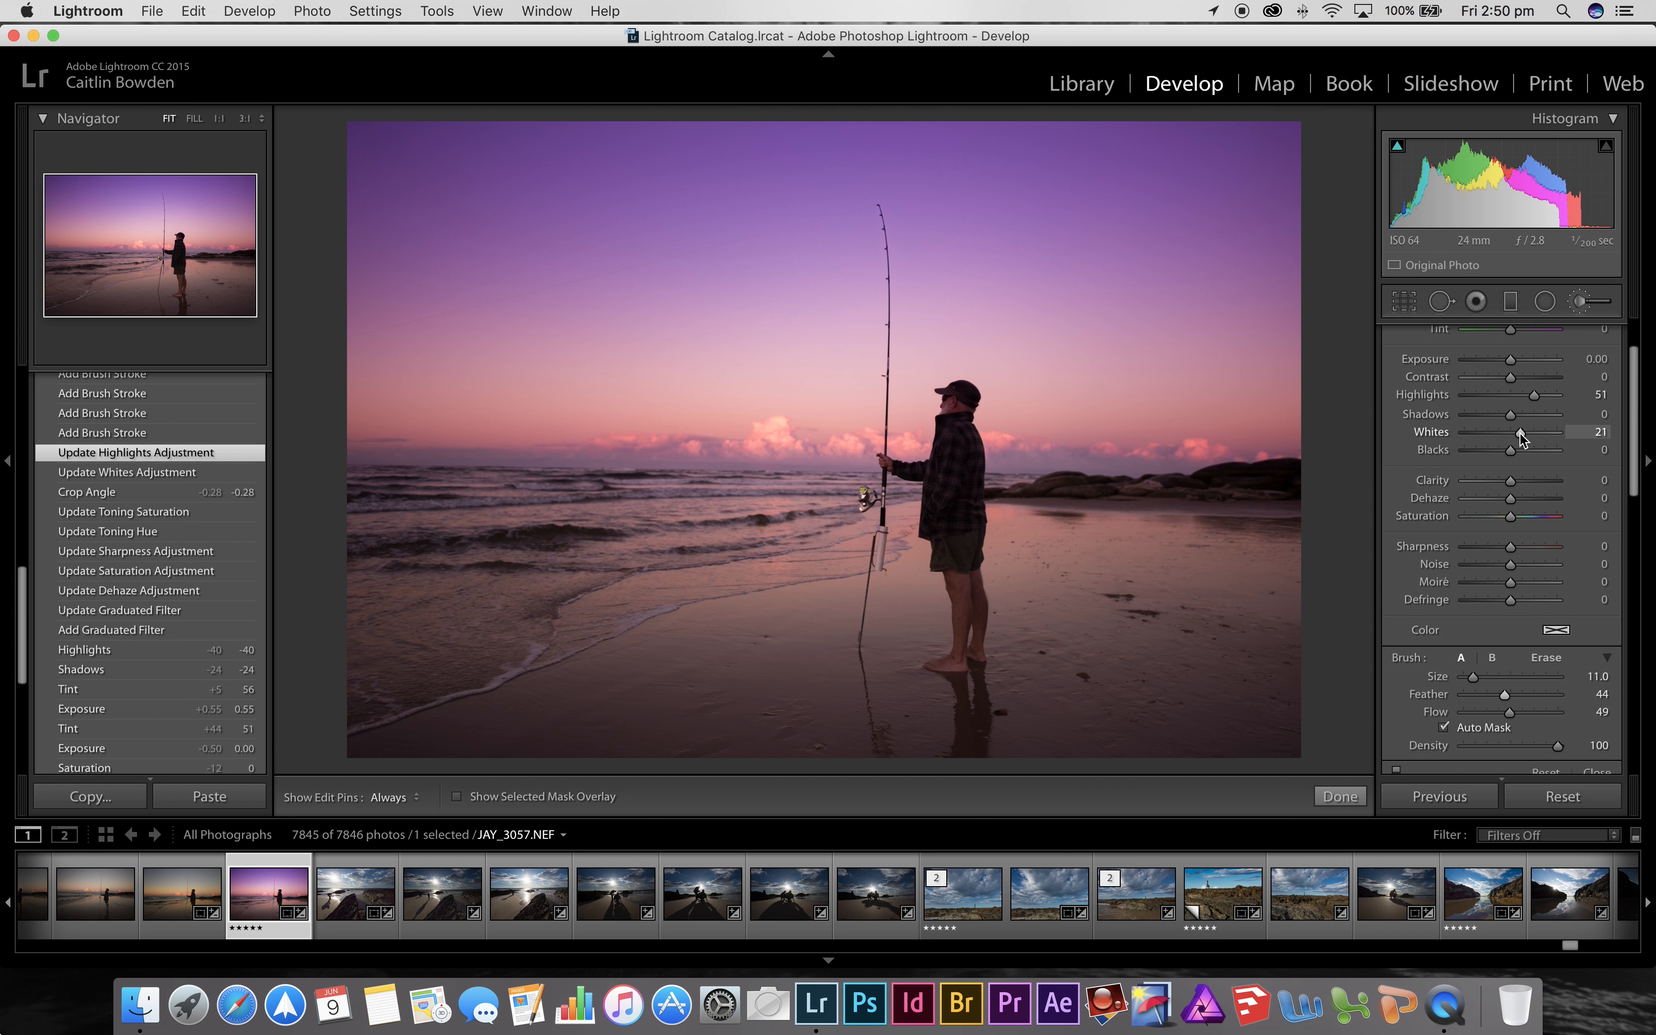
# Set the brush size to 10 and feather to 64, and paint over the pink clouds along the horizon.
pyautogui.press('[')
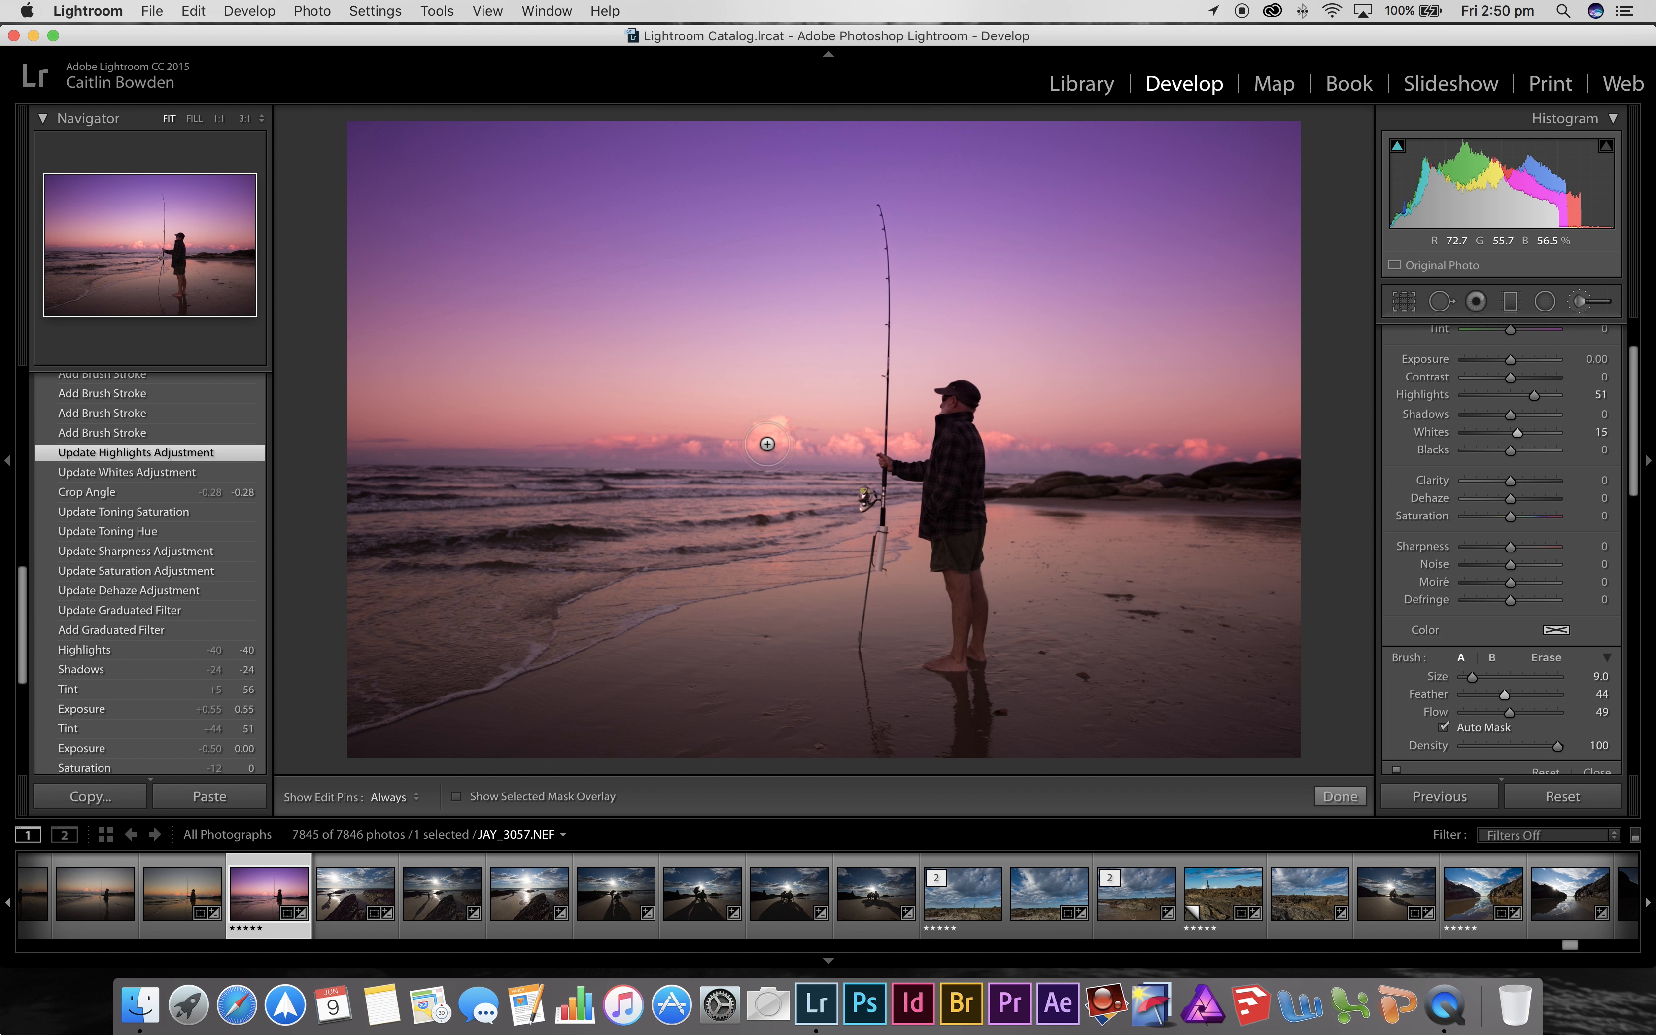
pyautogui.press(']')
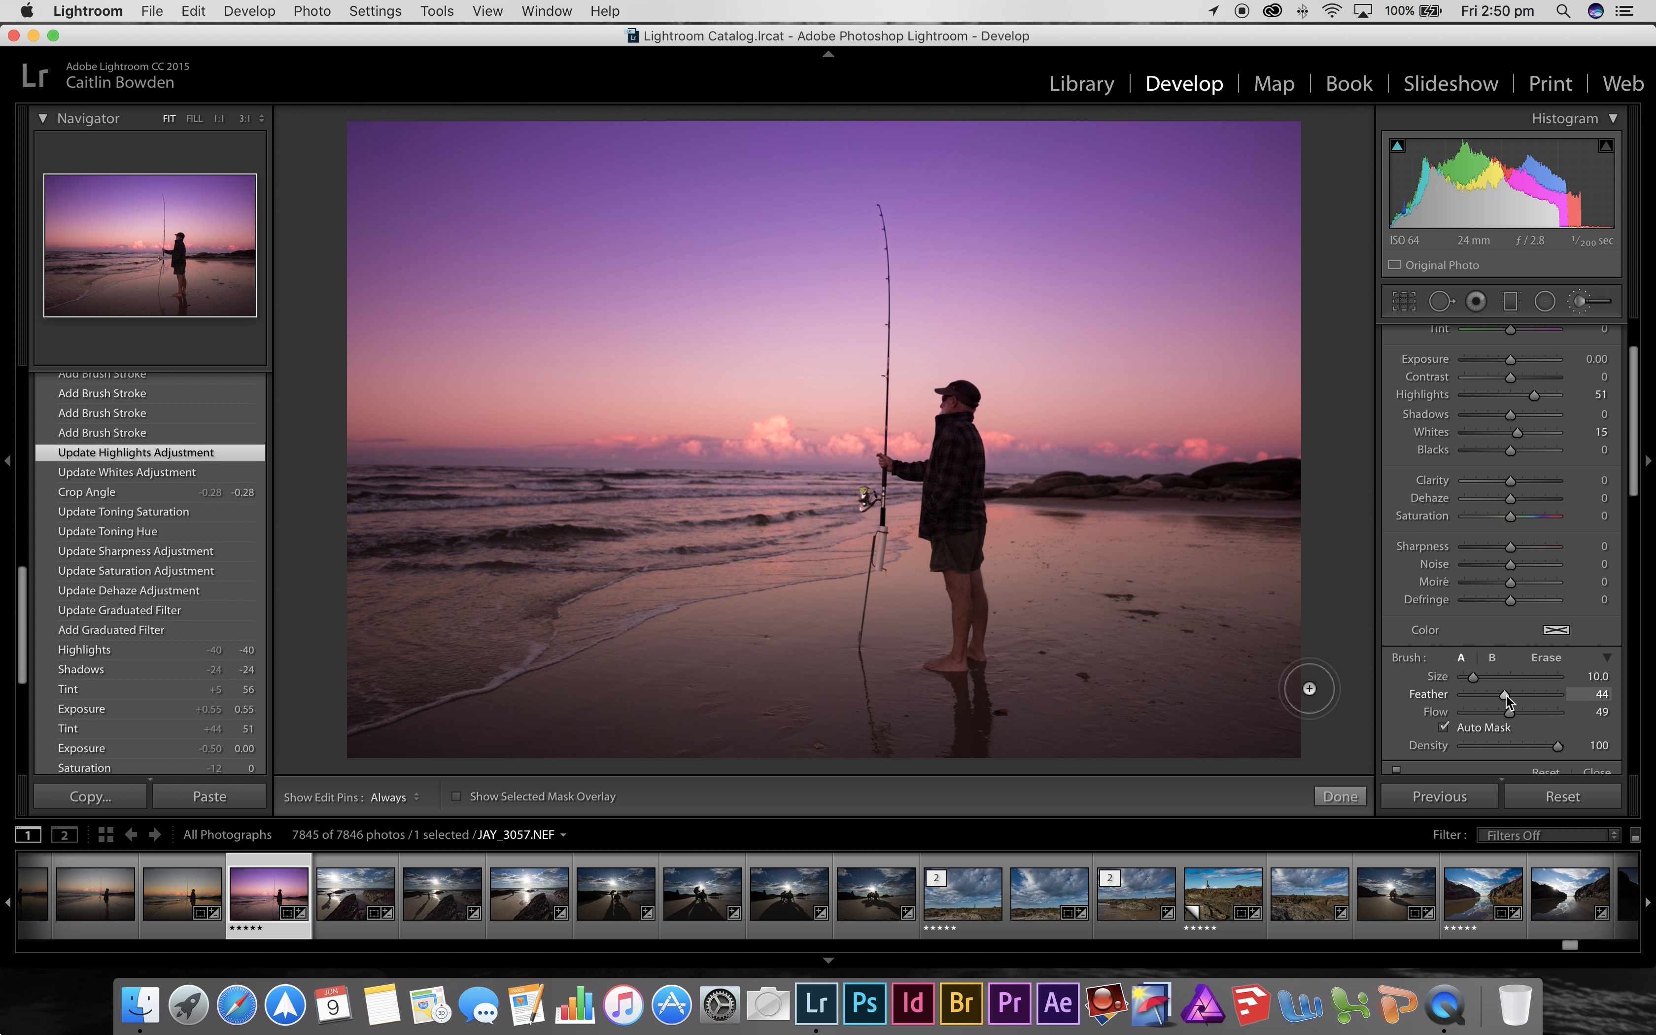
pyautogui.moveTo(1508, 696); pyautogui.dragTo(1525, 695)
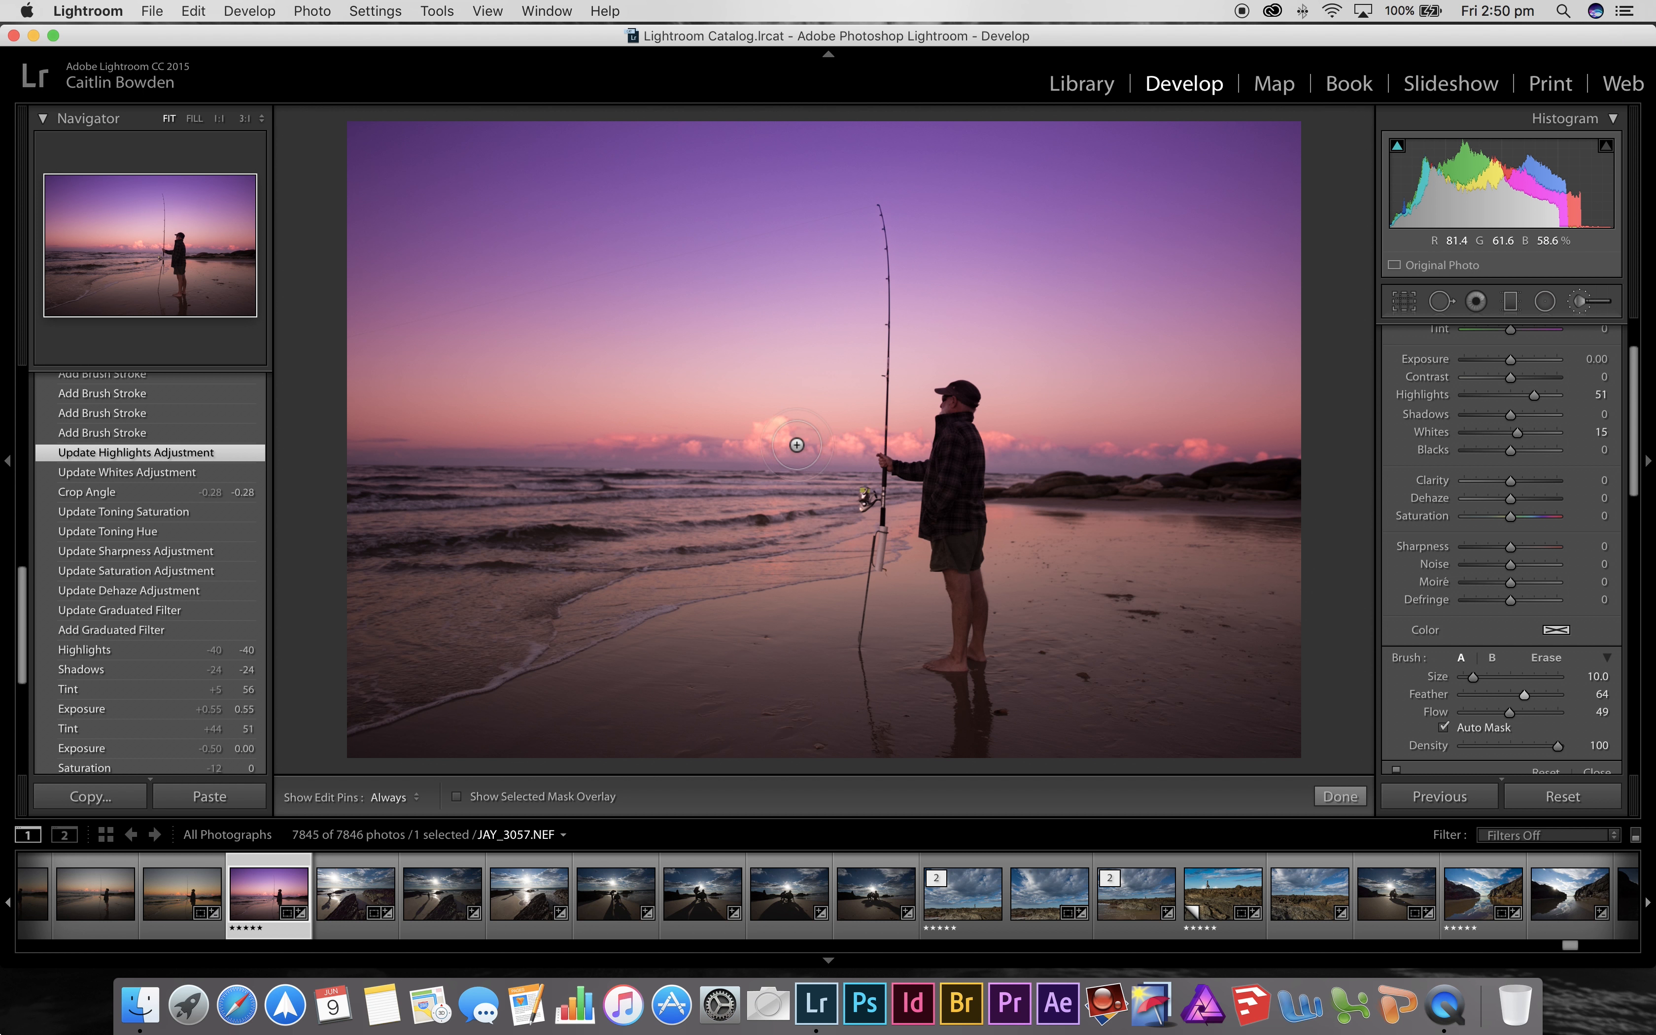
pyautogui.press('h')
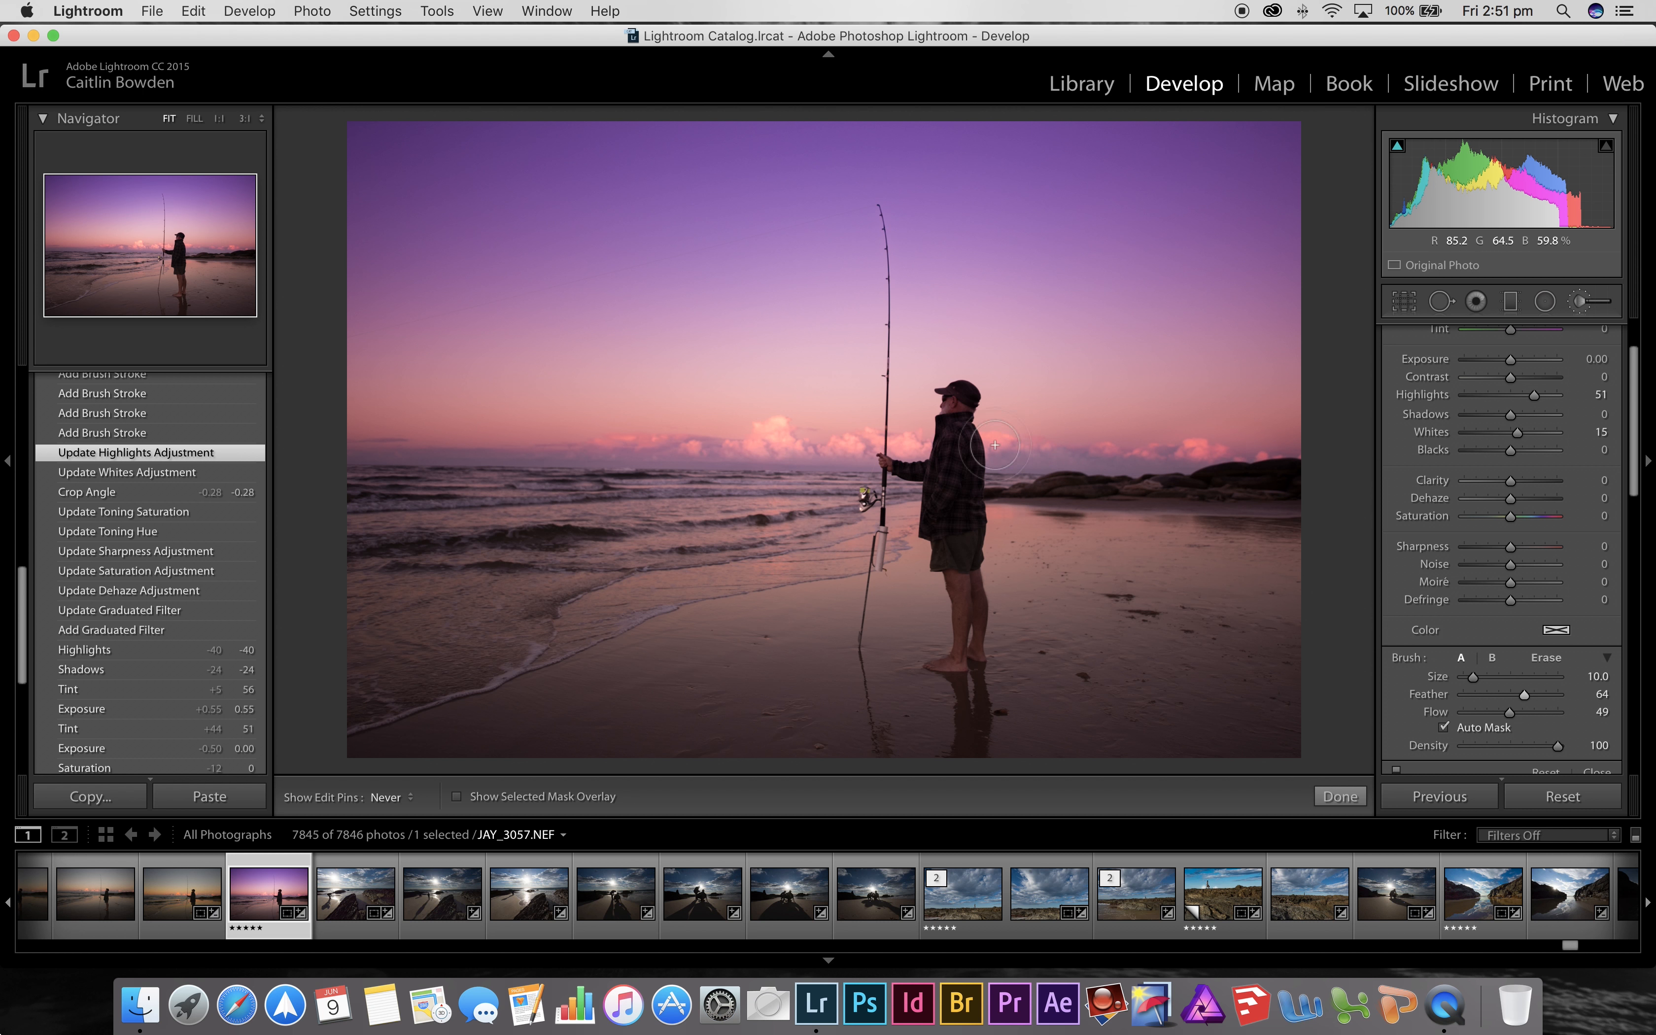
pyautogui.click(796, 445)
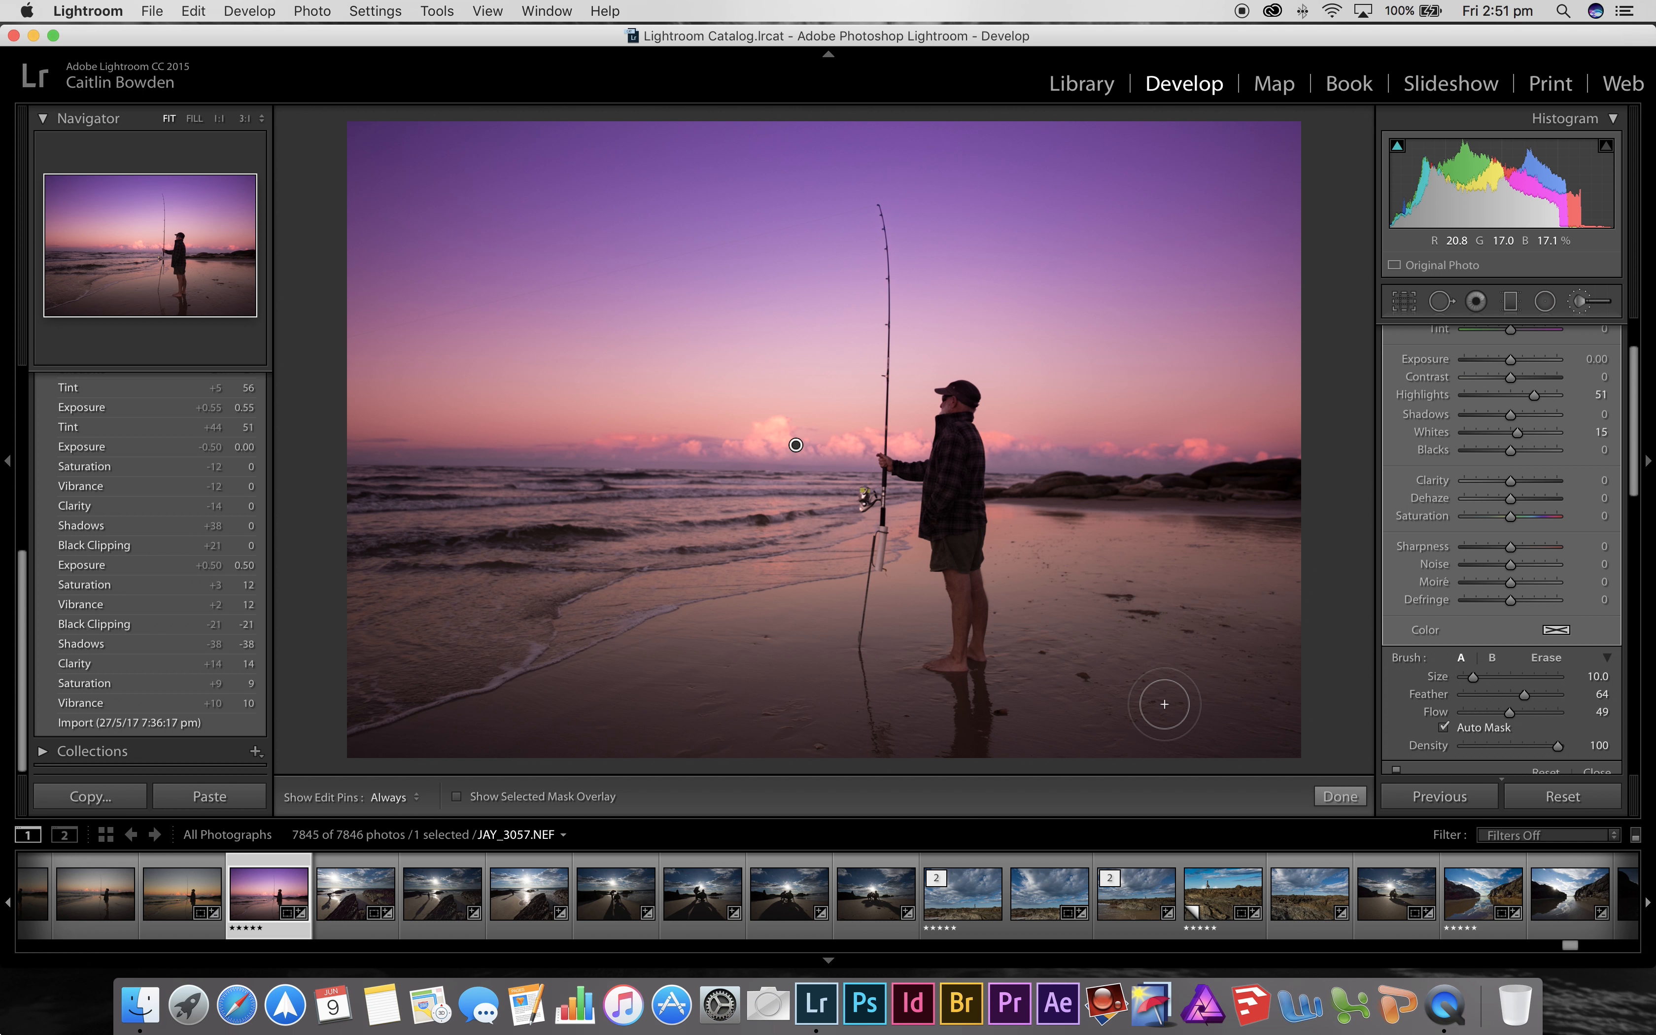
# Start a new brush adjustment with all effect sliders reset and shadows at −57.
pyautogui.click(1164, 704)
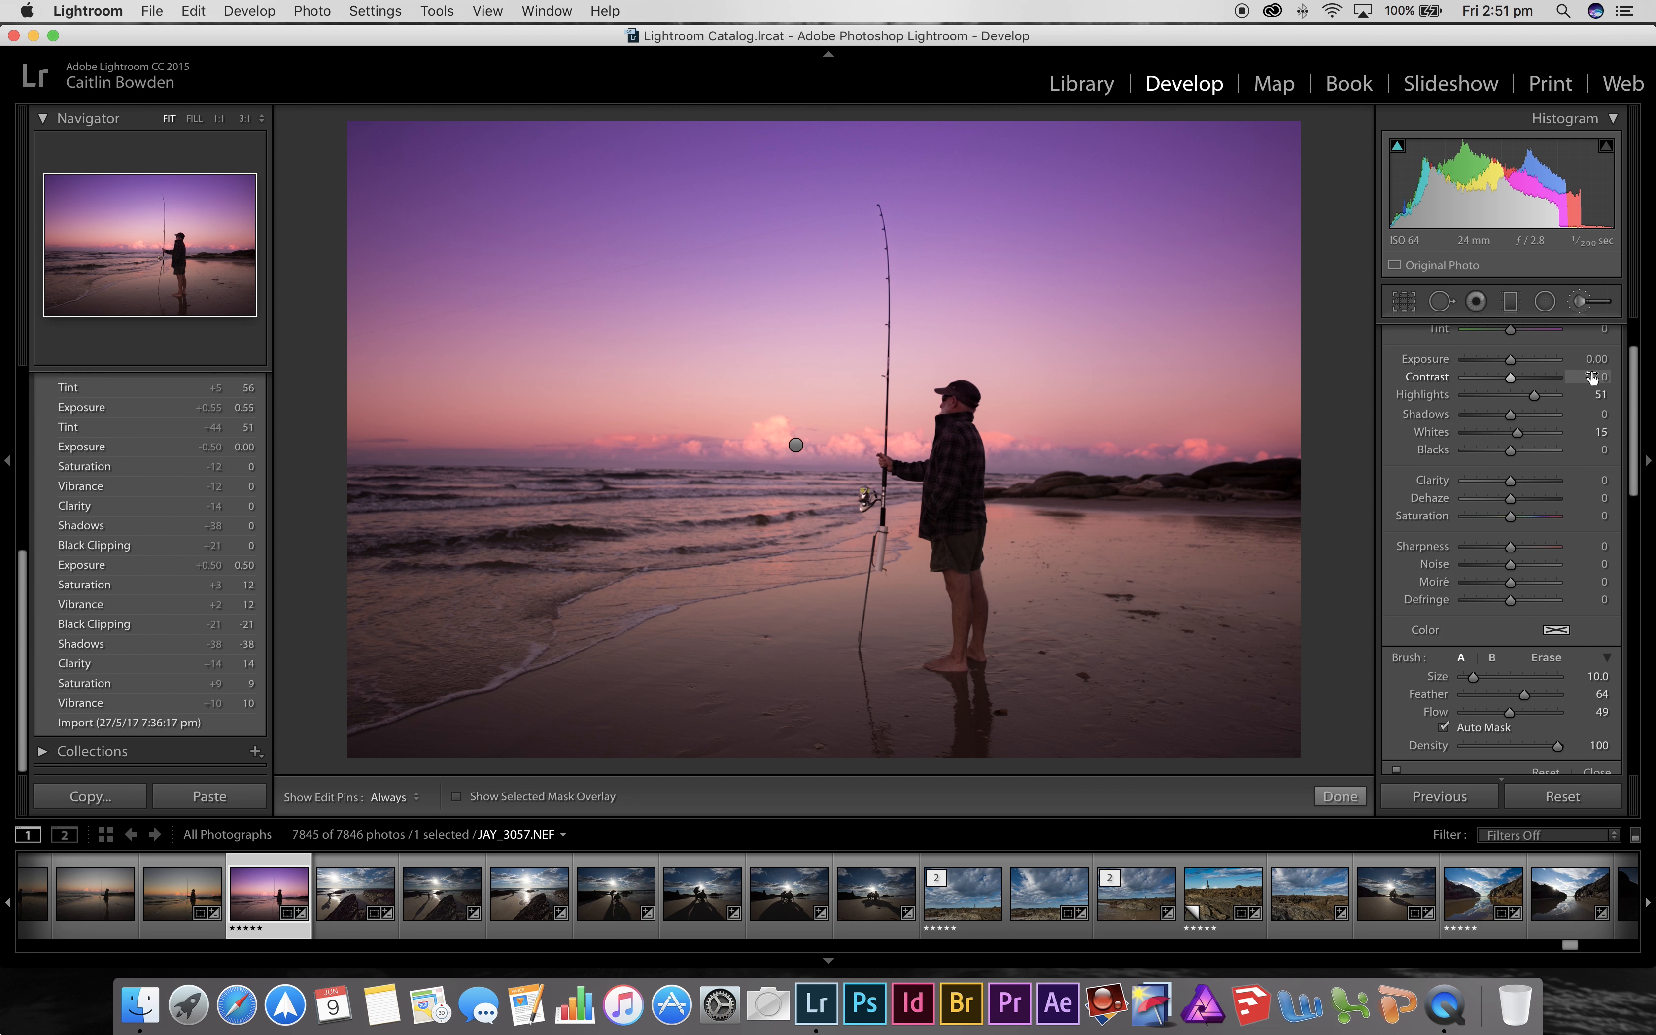
pyautogui.scroll(3, 1429, 374)
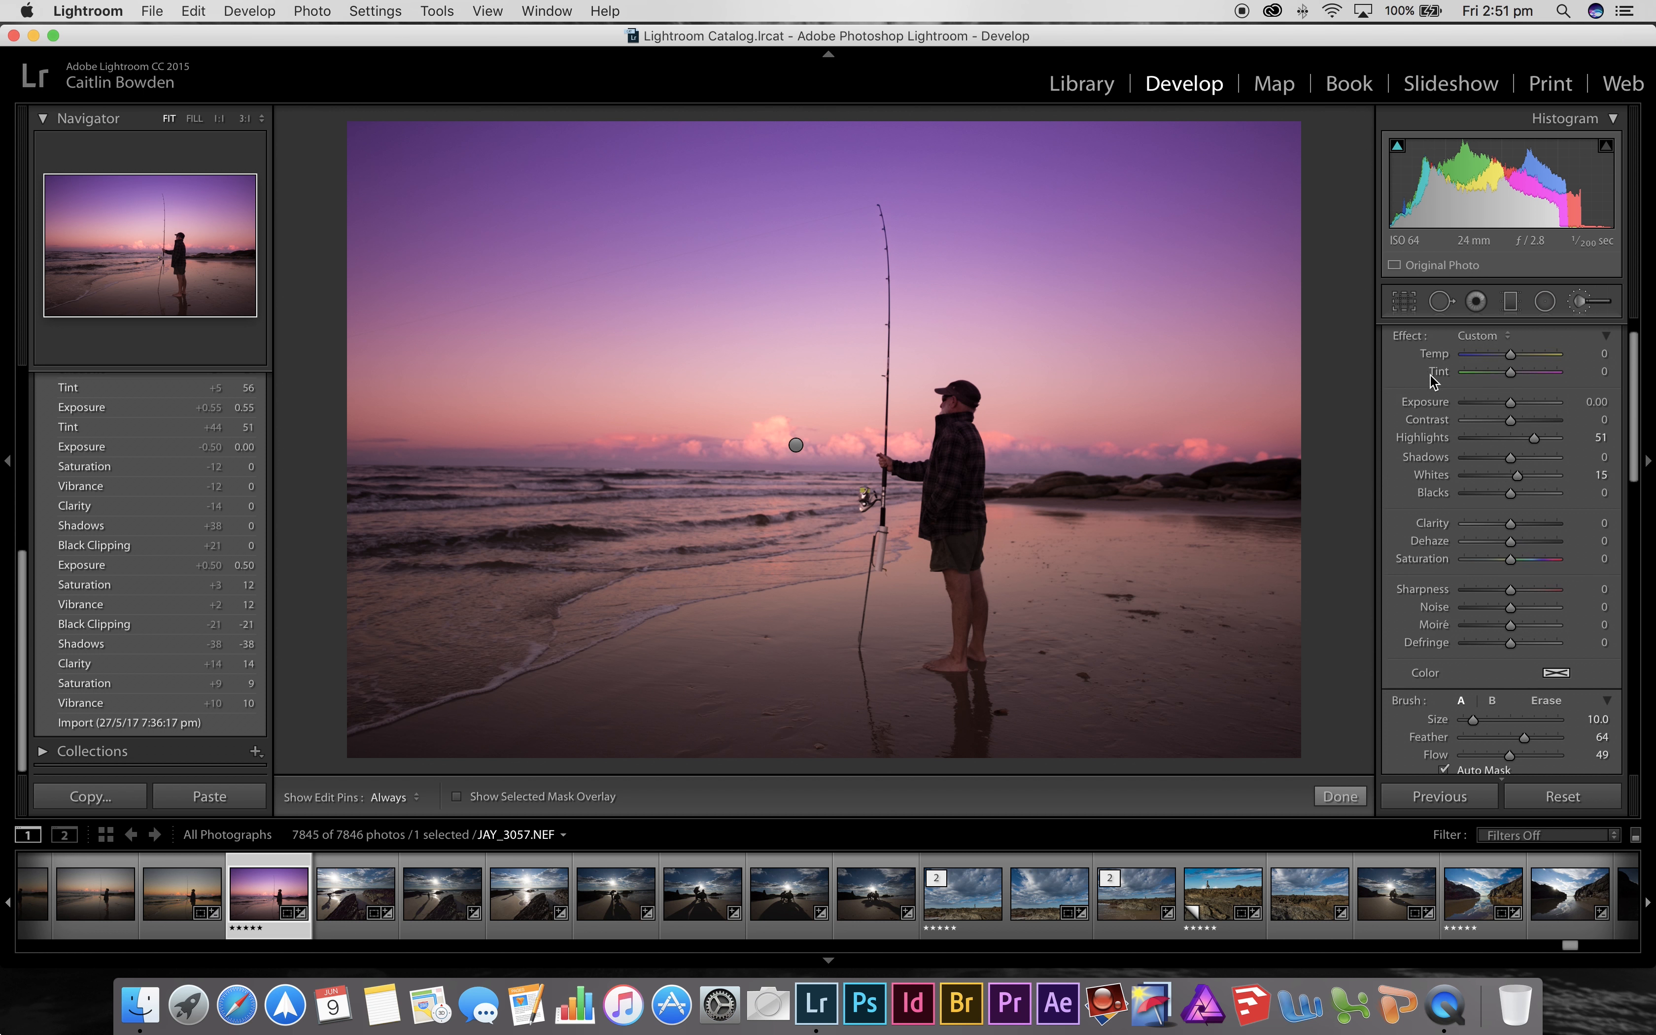
pyautogui.doubleClick(1411, 370)
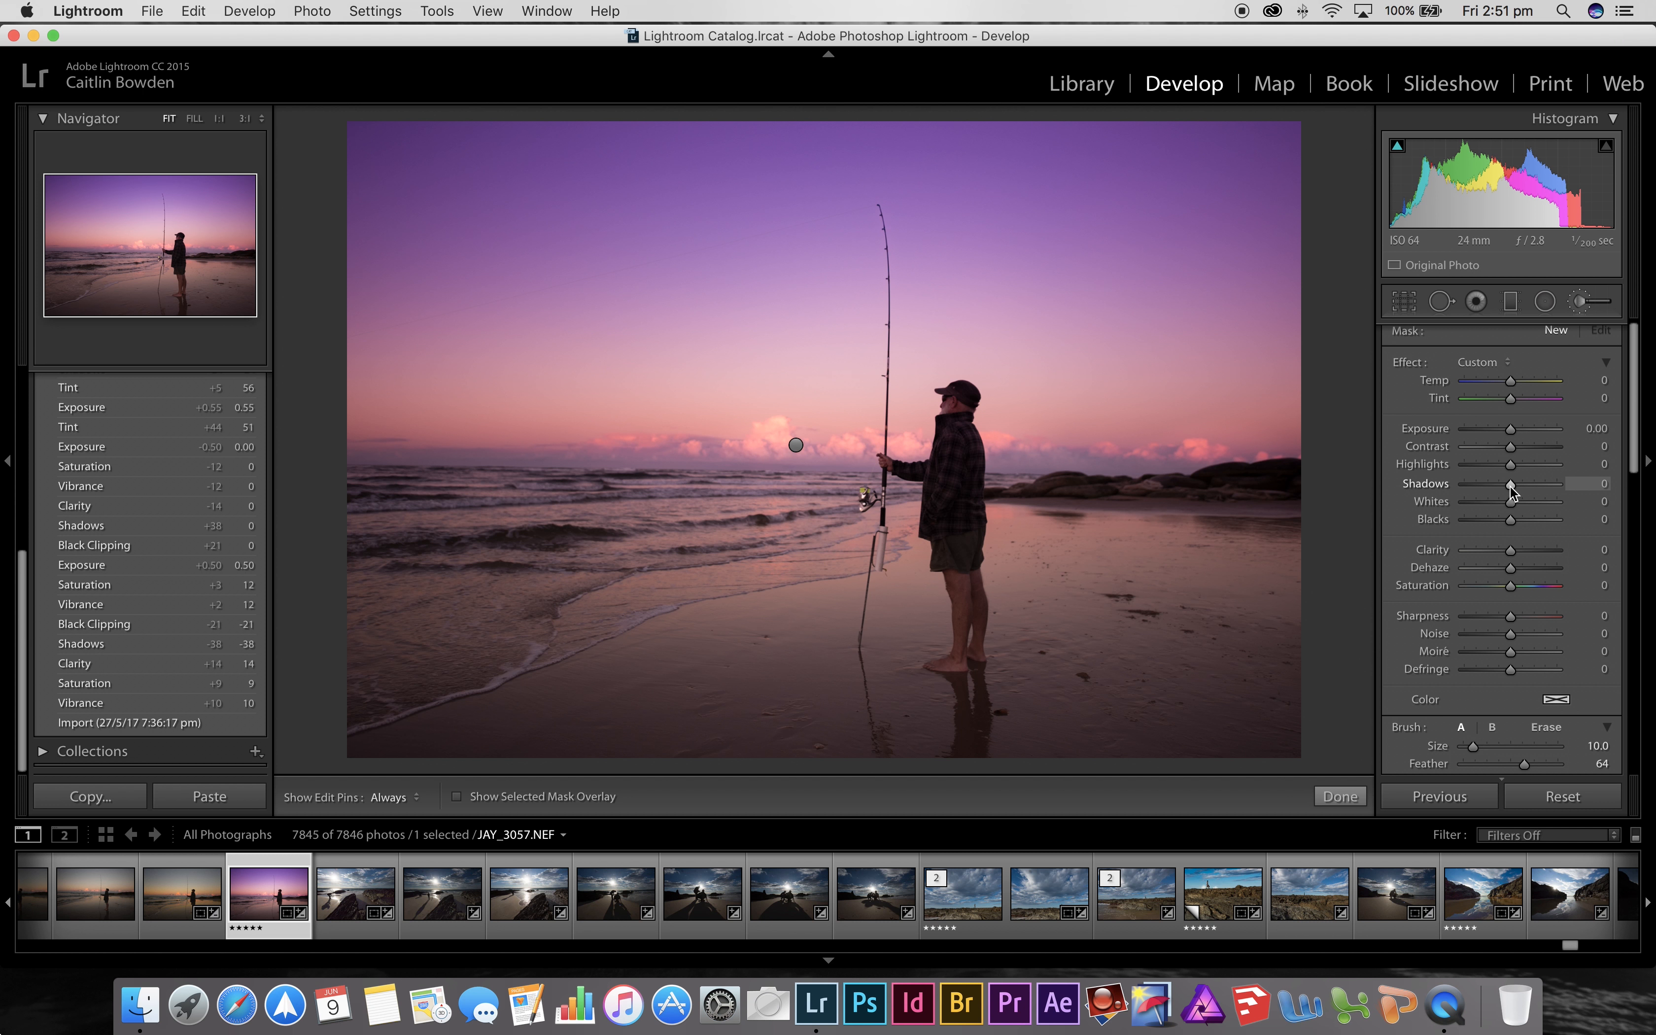
pyautogui.moveTo(1509, 485); pyautogui.dragTo(1482, 491)
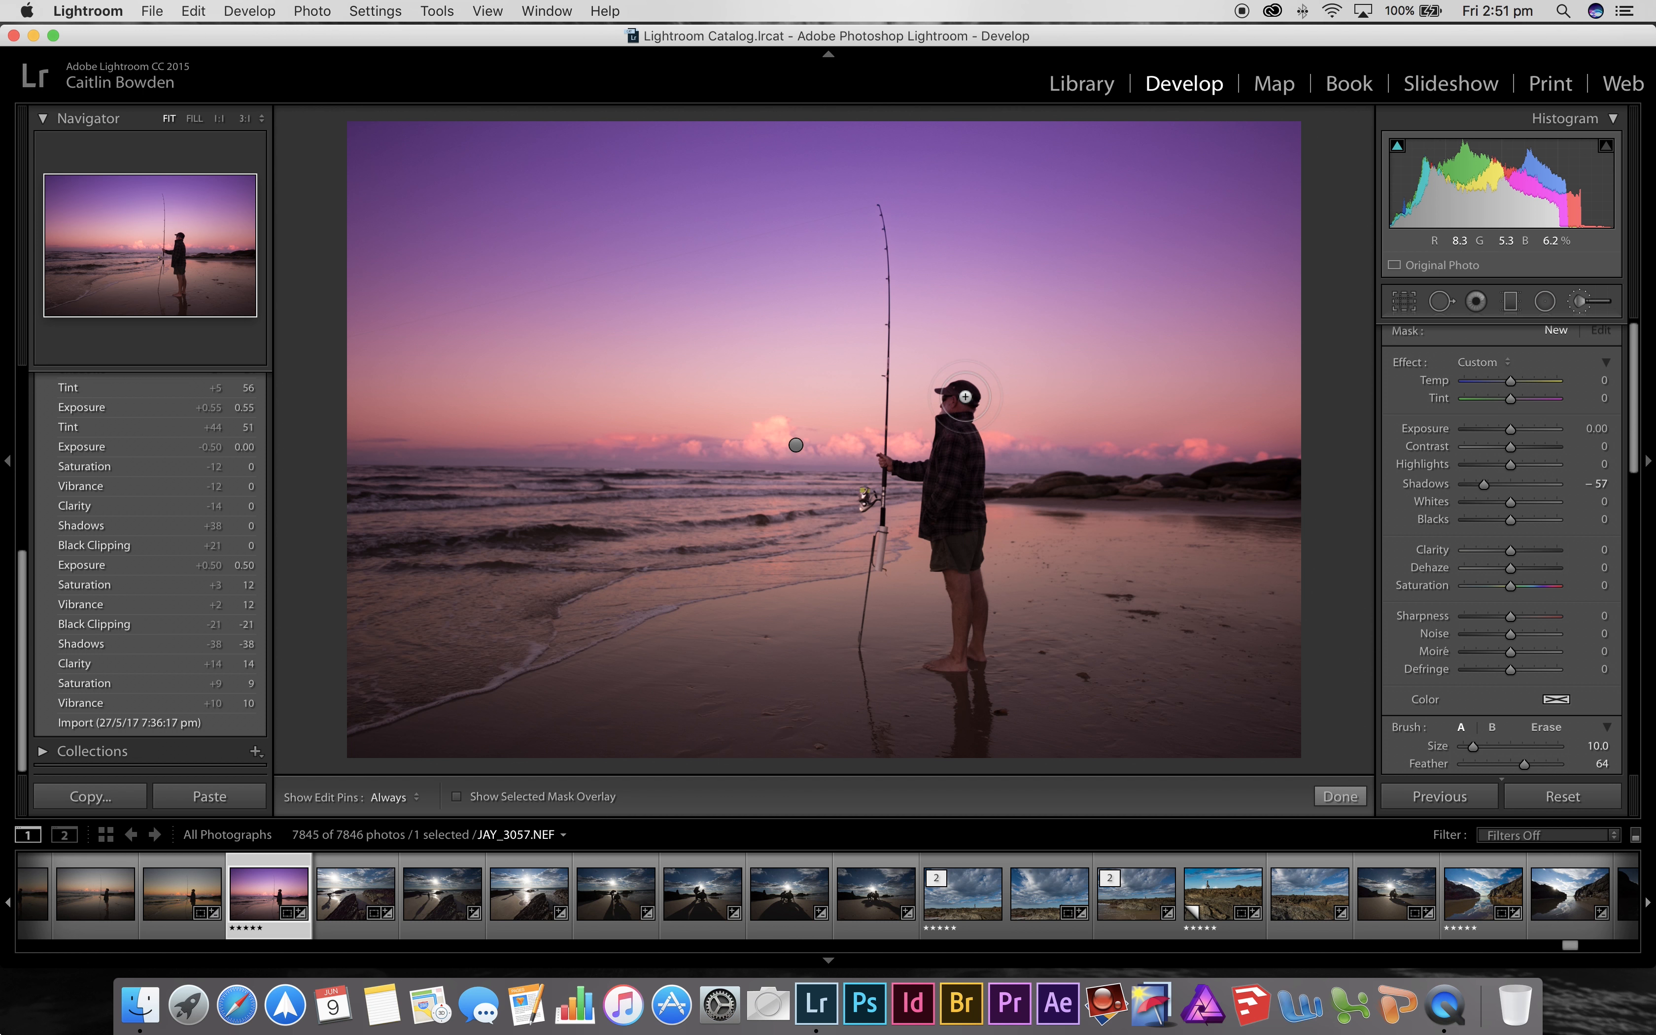
# Paint over the fisherman, set that mask's shadows to −61 and blacks to −25, and close the brush.
pyautogui.press('h')
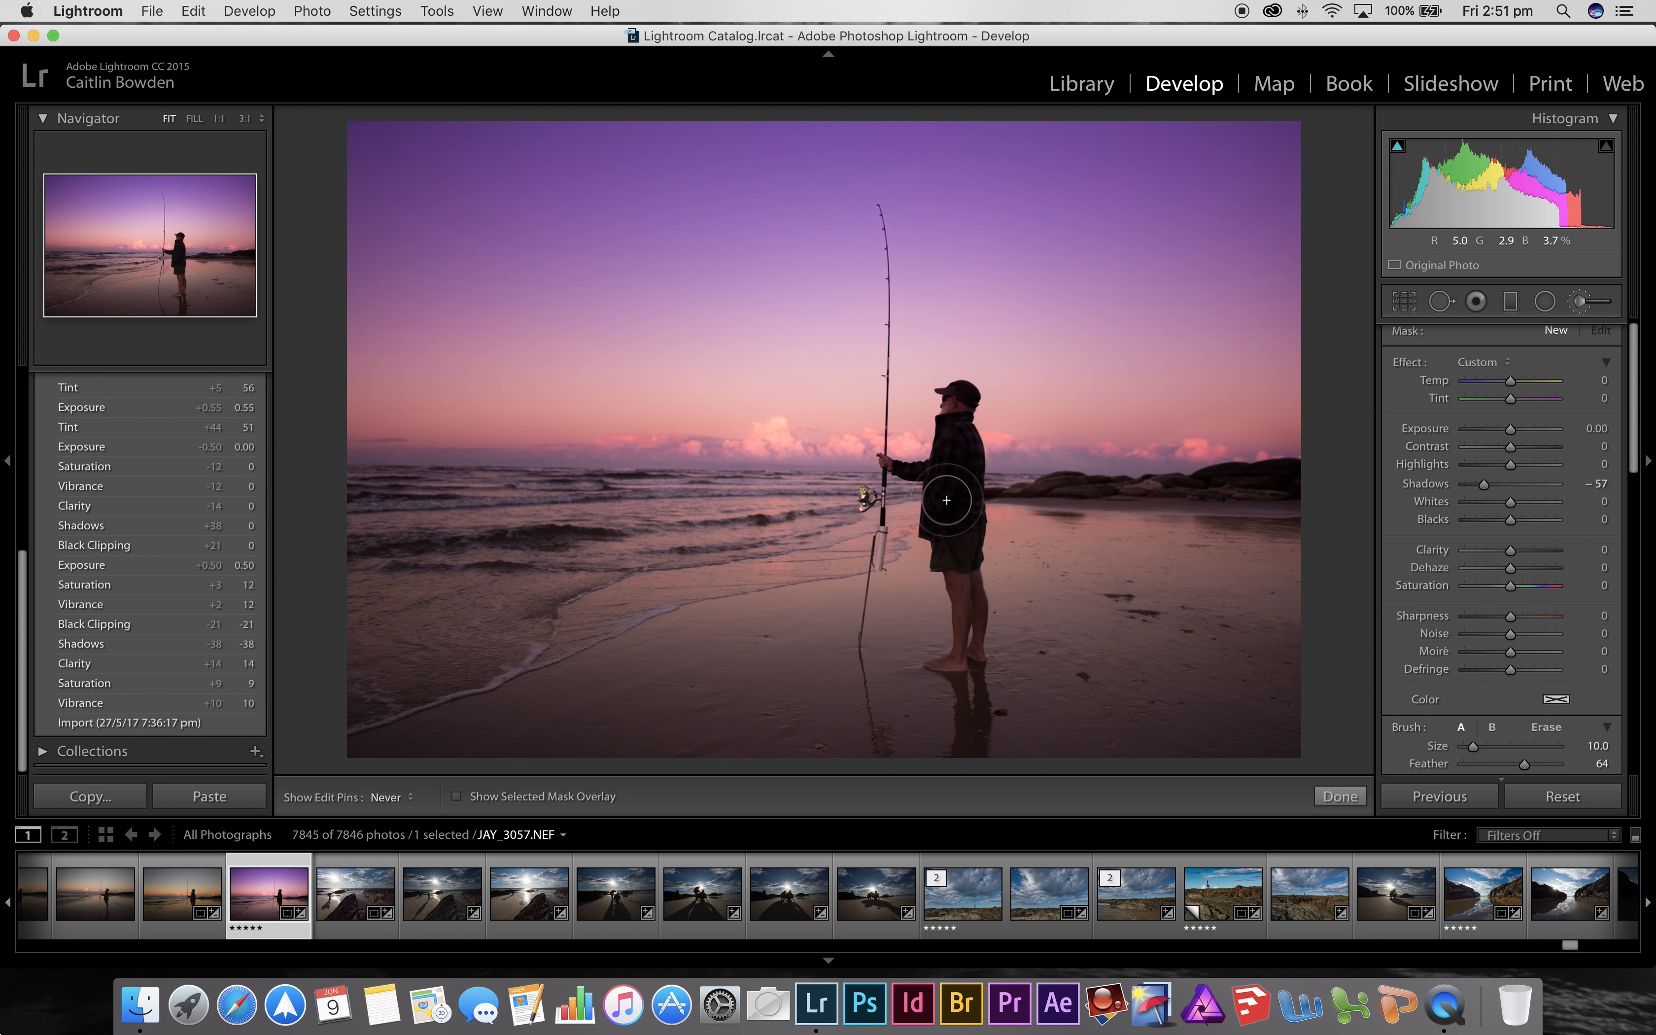
pyautogui.press('h')
pyautogui.moveTo(1062, 590); pyautogui.dragTo(1067, 594)
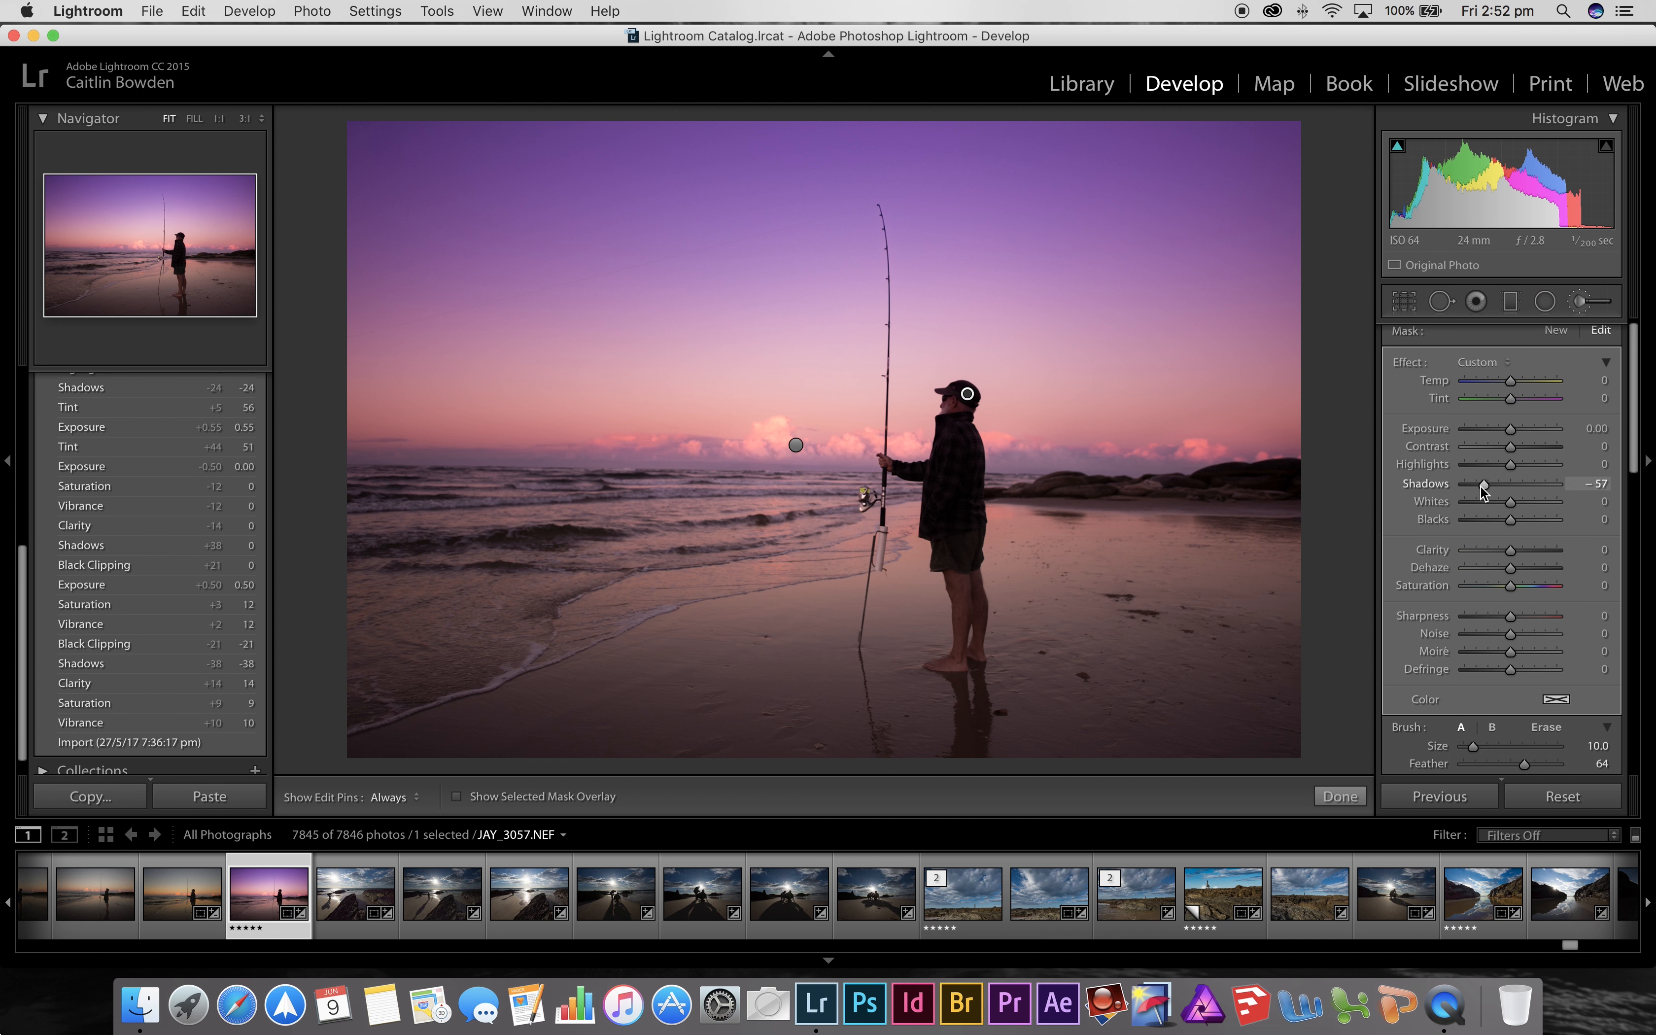
pyautogui.moveTo(1483, 485); pyautogui.dragTo(1499, 522)
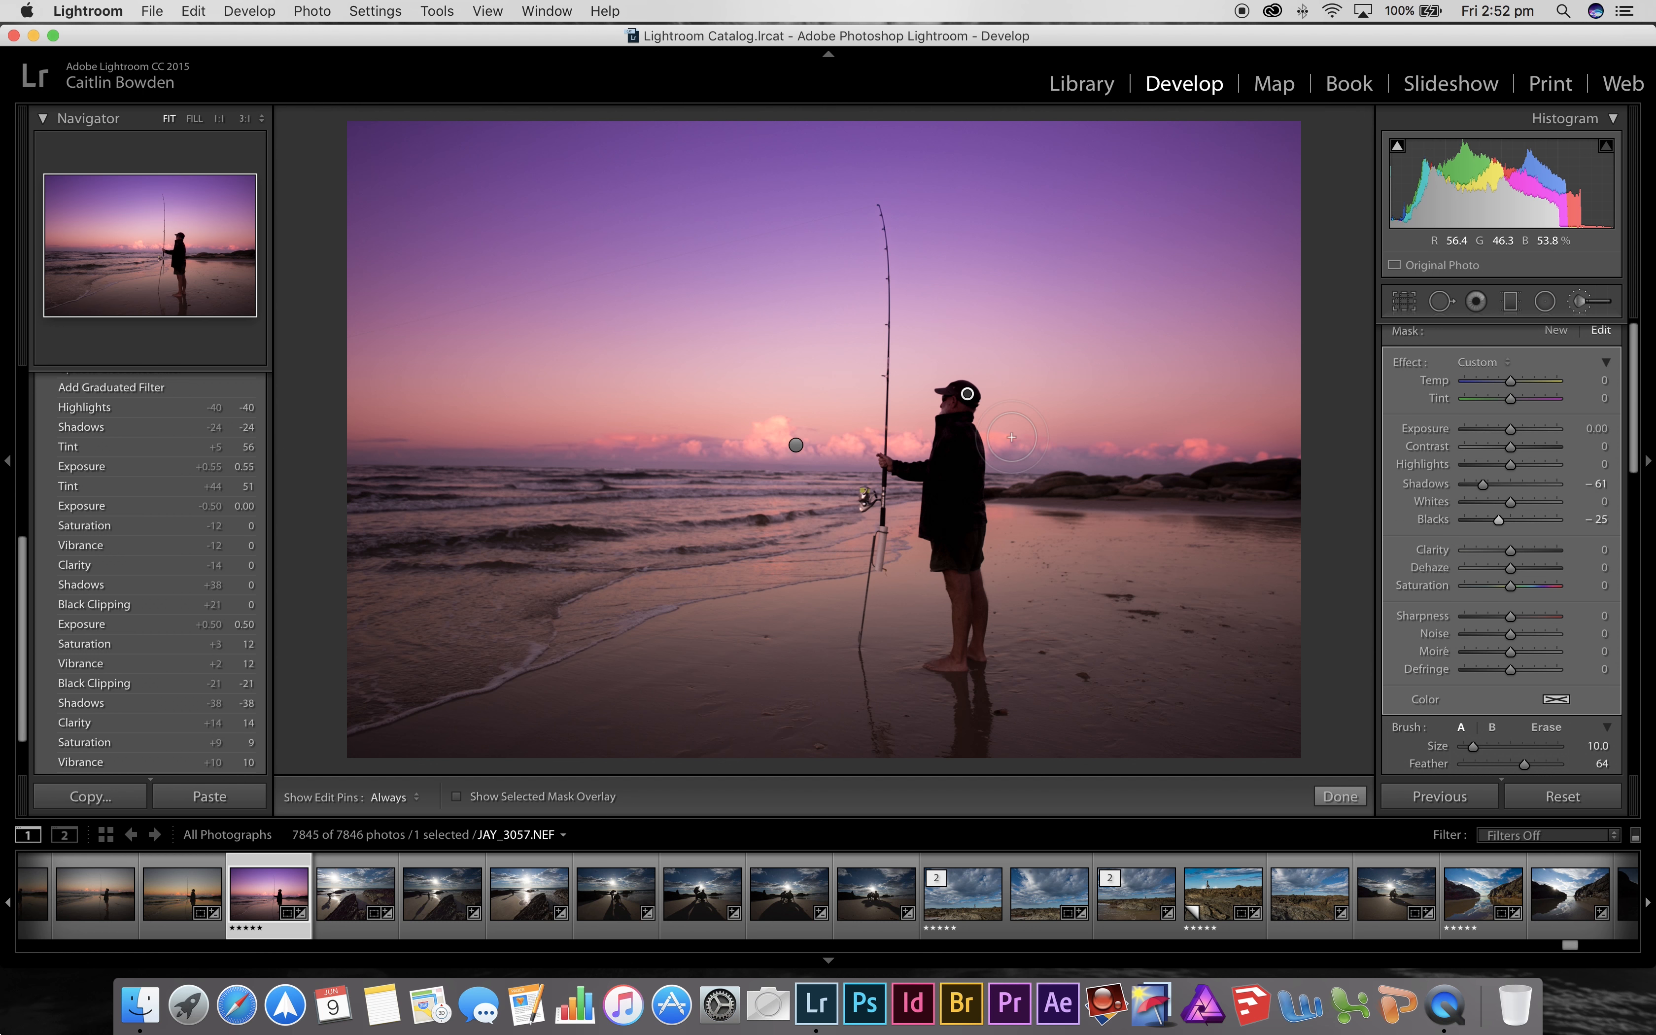
pyautogui.press('k')
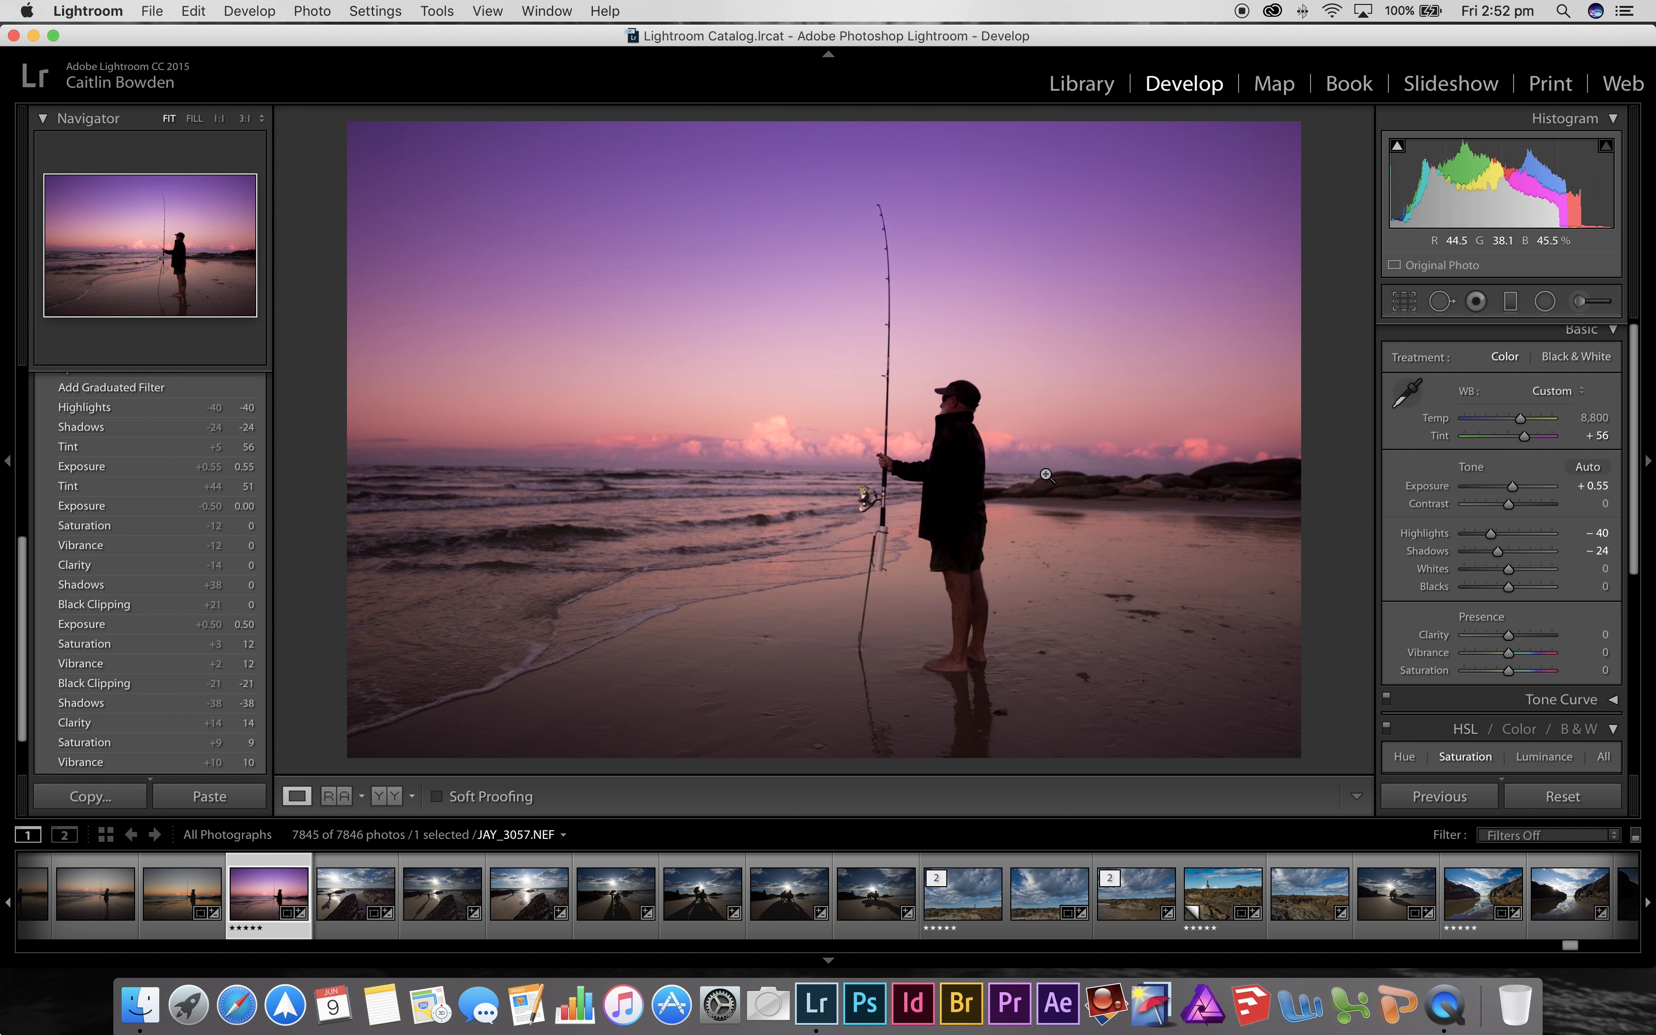
# Reopen the Adjustment Brush on the man's head with feather 0 and flow 100.
pyautogui.click(243, 119)
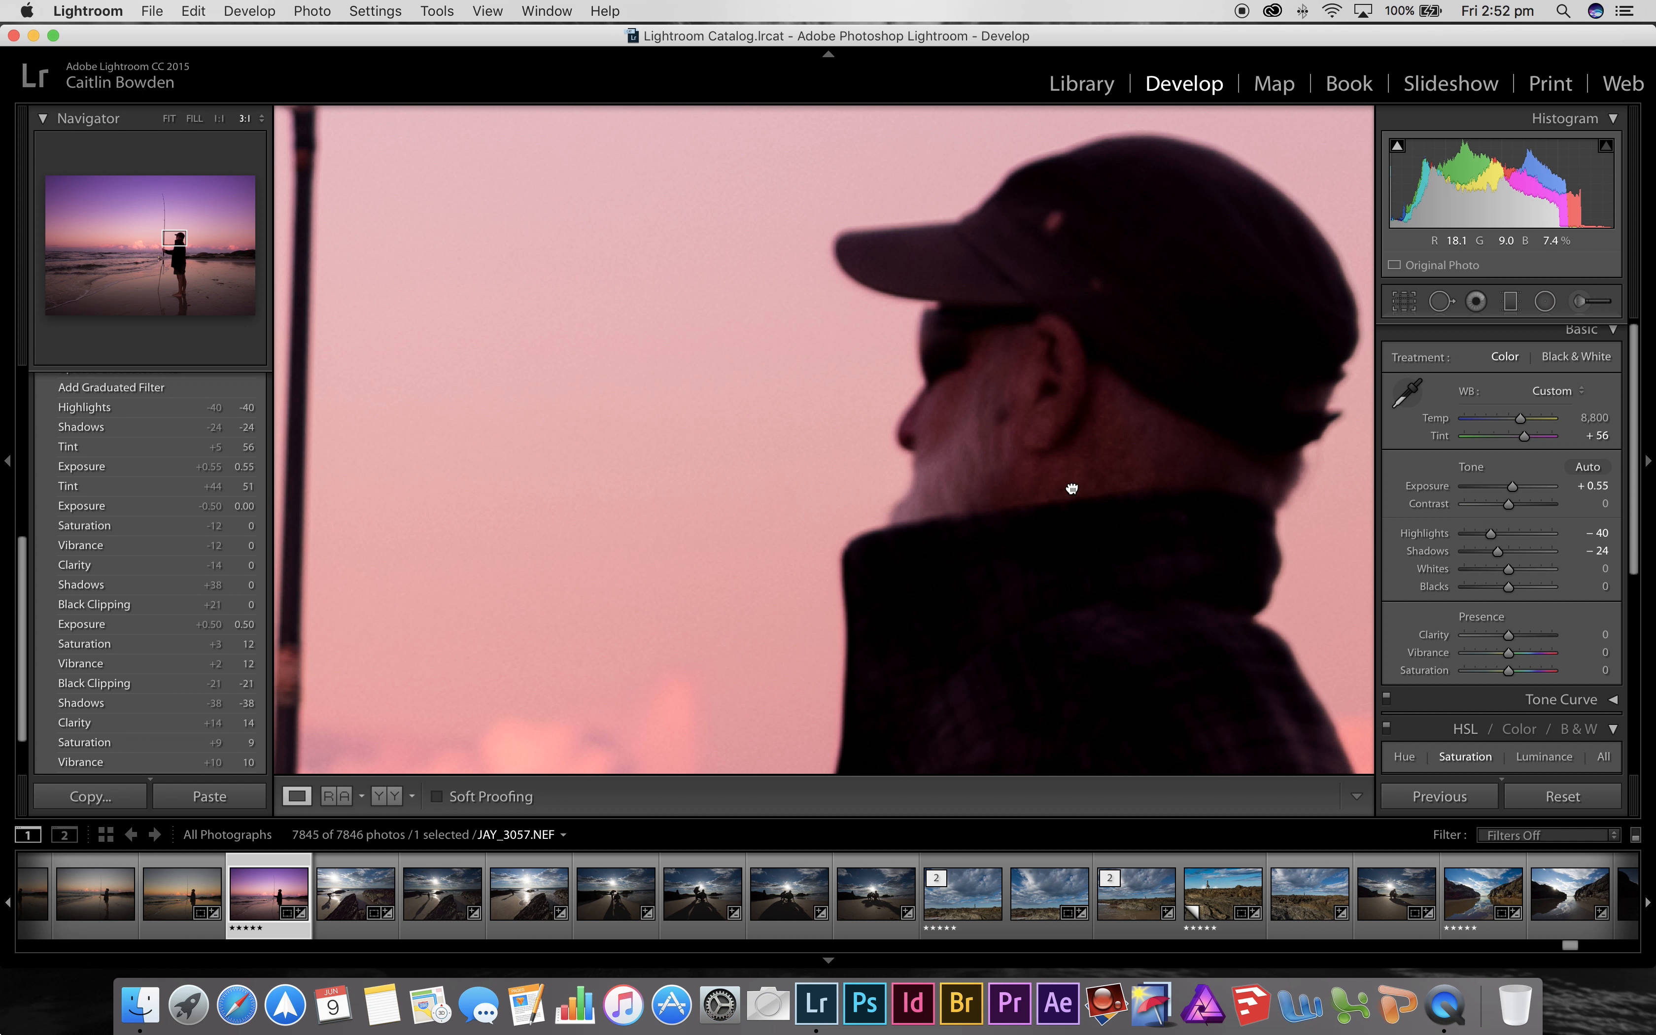
pyautogui.moveTo(1071, 484); pyautogui.dragTo(905, 480)
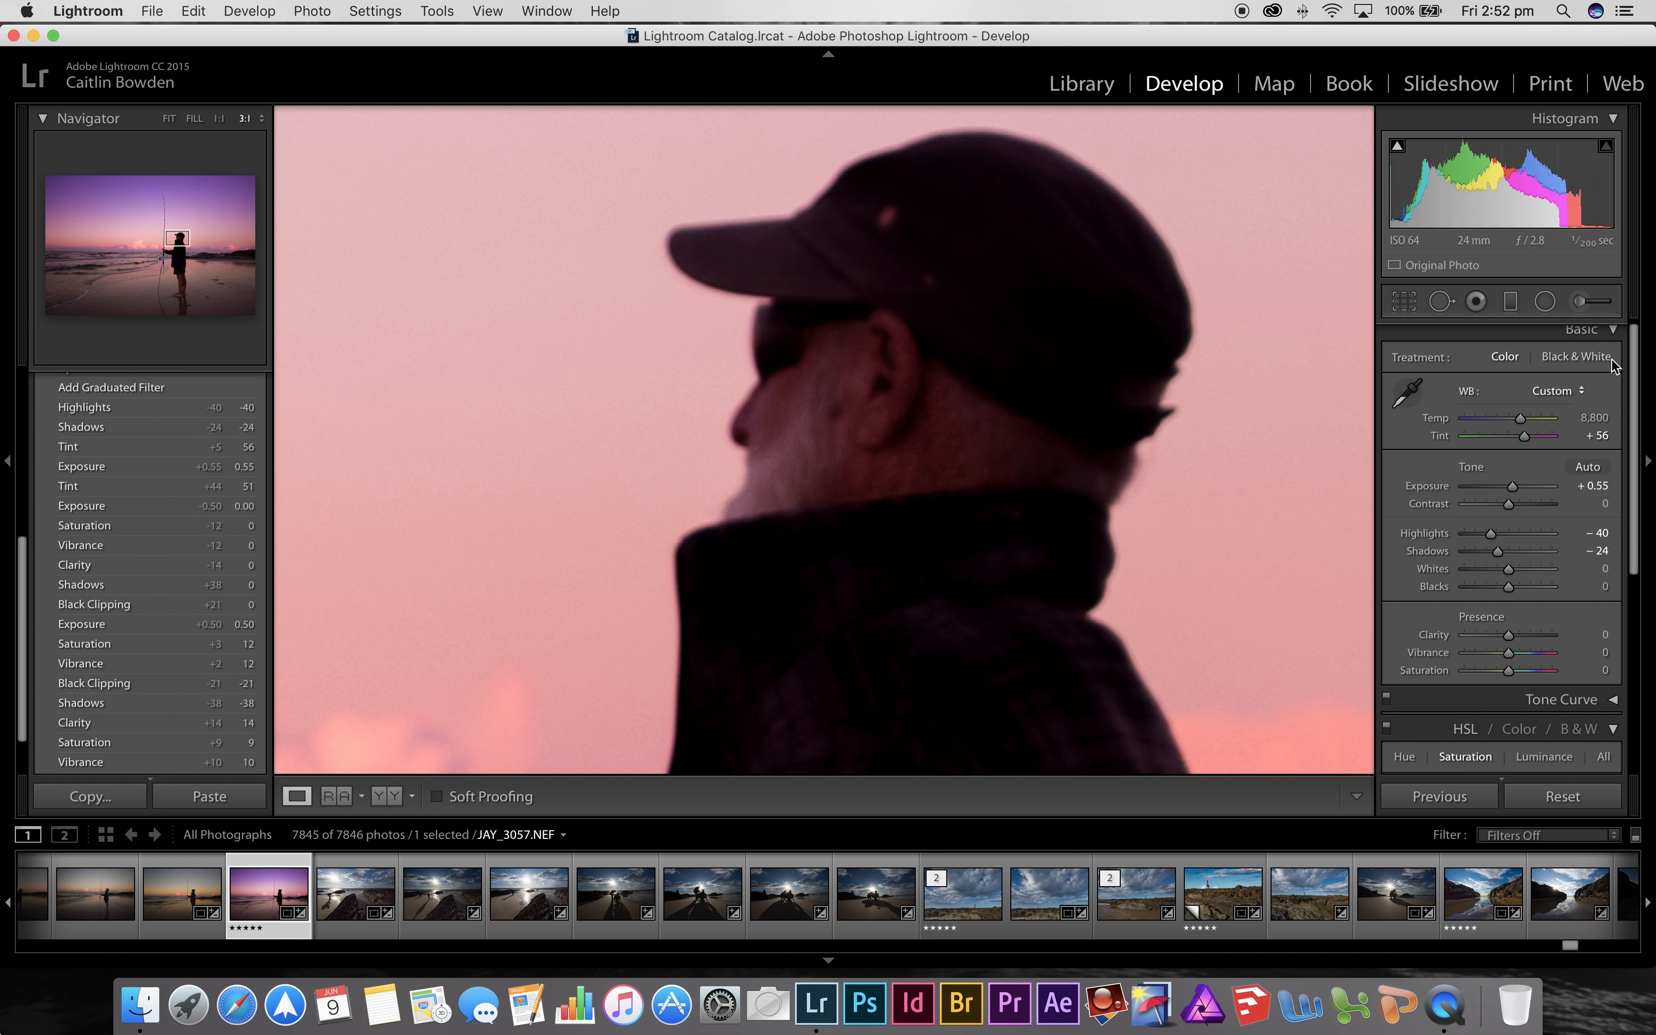
pyautogui.click(1588, 305)
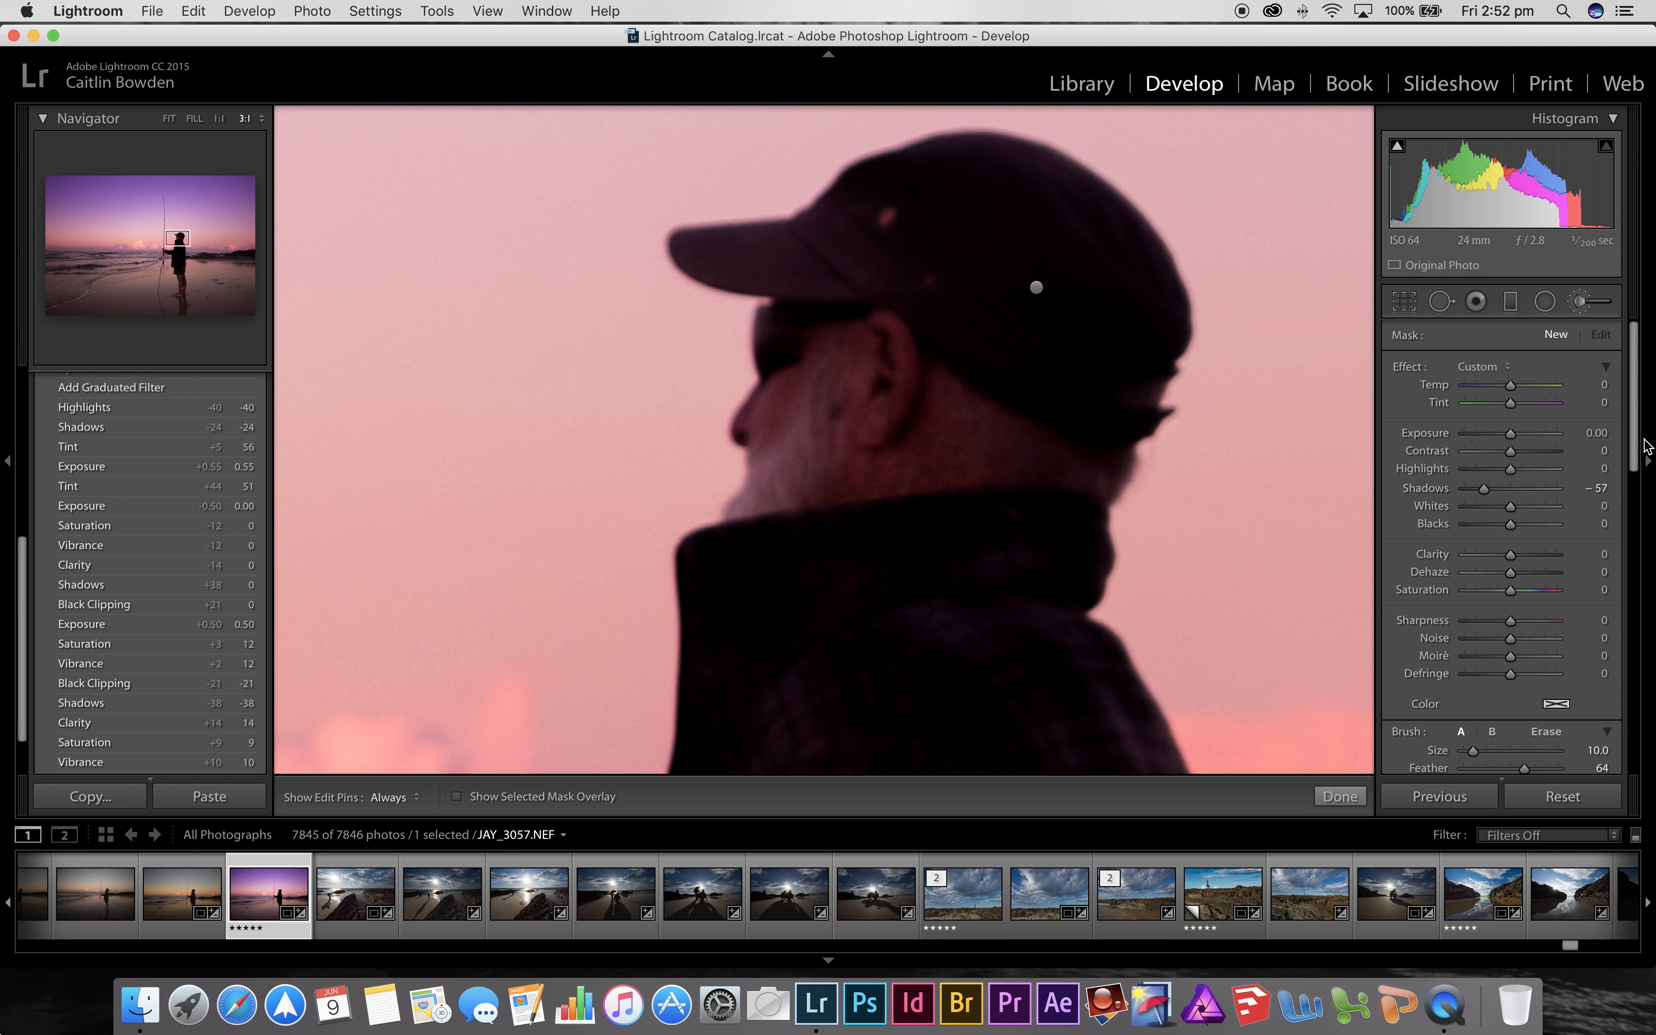
pyautogui.moveTo(1633, 452); pyautogui.dragTo(1631, 527)
pyautogui.moveTo(1509, 561)
pyautogui.mouseDown()
pyautogui.moveTo(1492, 561)
pyautogui.moveTo(1564, 568)
pyautogui.moveTo(1421, 550)
pyautogui.mouseUp()
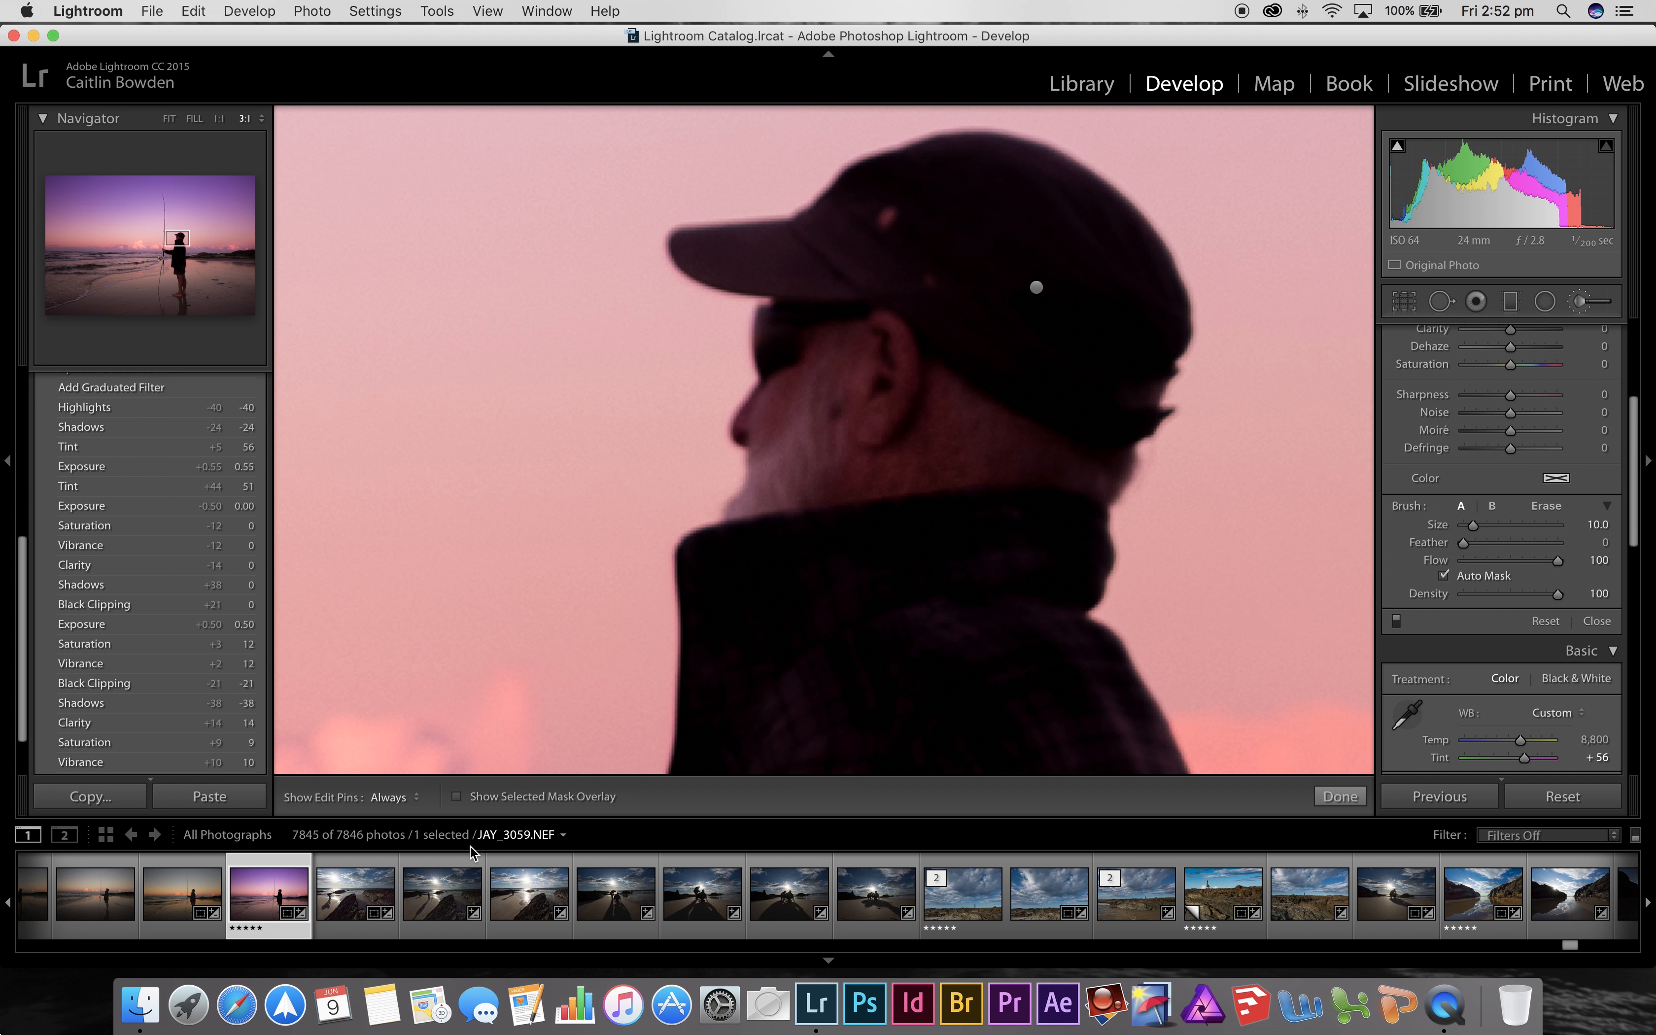
# Turn on the selected mask overlay and paint the man's cheek, ear and neck, reducing the brush size to 7.
pyautogui.click(457, 797)
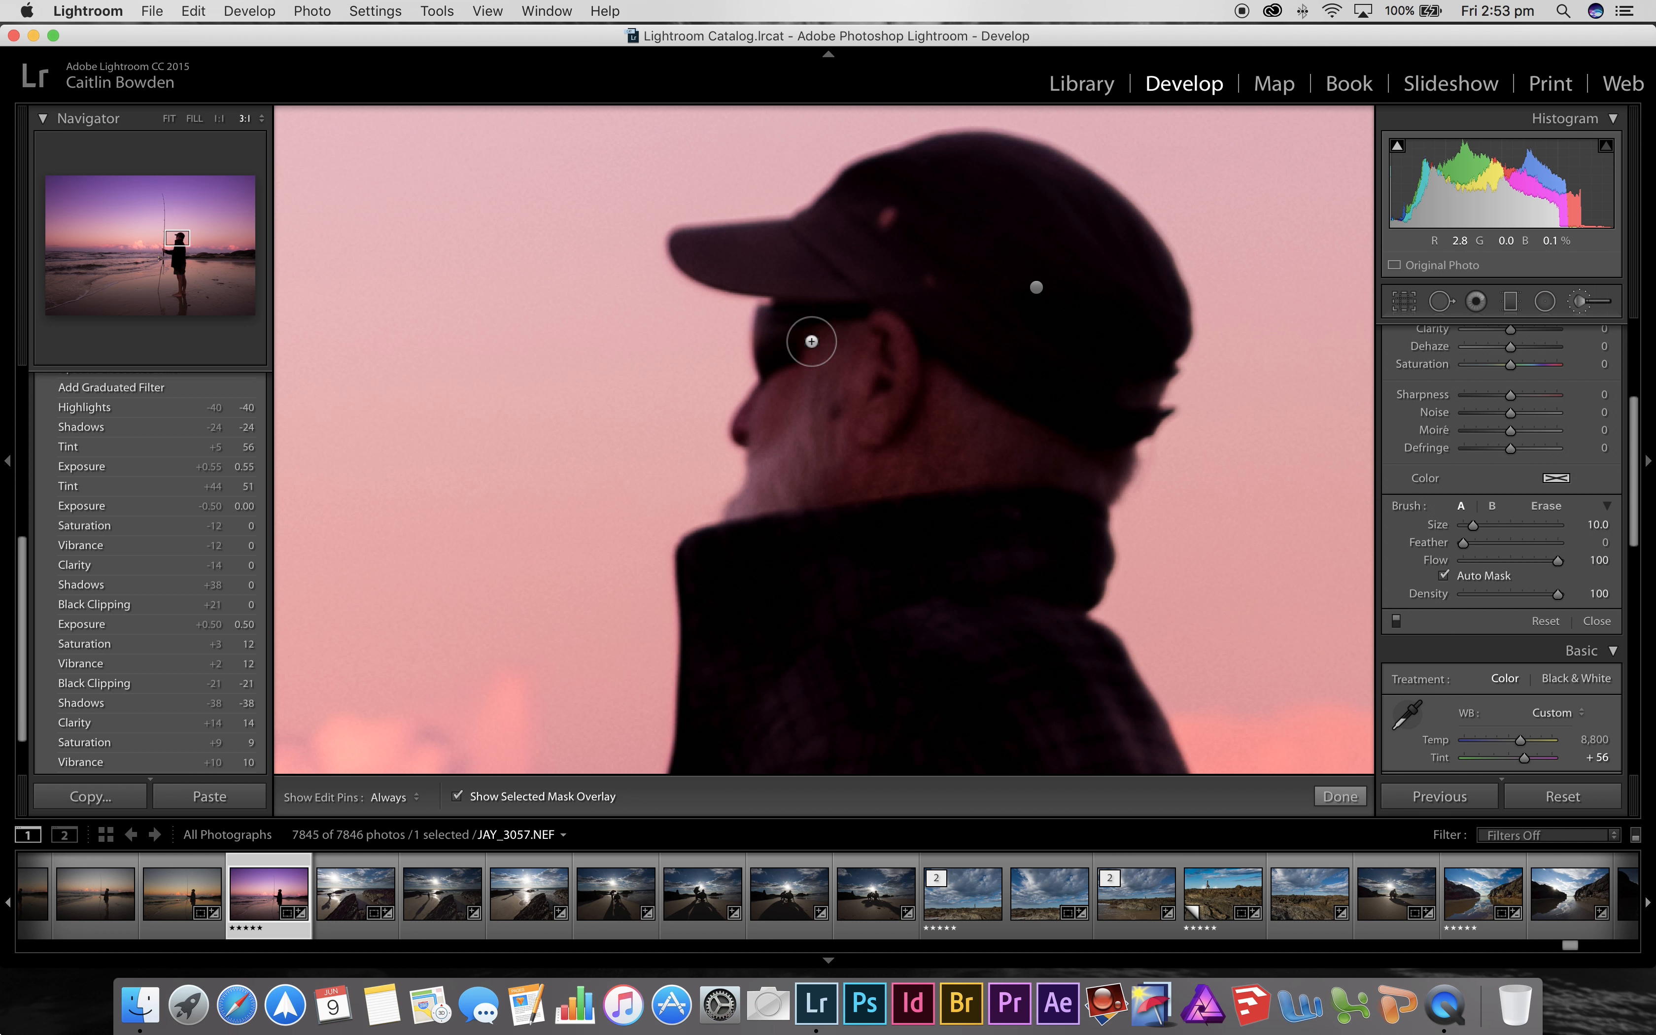
pyautogui.moveTo(865, 341)
pyautogui.mouseDown()
pyautogui.moveTo(774, 409)
pyautogui.moveTo(768, 483)
pyautogui.moveTo(1049, 464)
pyautogui.moveTo(885, 339)
pyautogui.moveTo(804, 437)
pyautogui.moveTo(850, 386)
pyautogui.moveTo(906, 389)
pyautogui.moveTo(948, 443)
pyautogui.moveTo(898, 412)
pyautogui.moveTo(835, 443)
pyautogui.moveTo(903, 437)
pyautogui.moveTo(829, 447)
pyautogui.moveTo(917, 445)
pyautogui.mouseUp()
pyautogui.press('h')
pyautogui.scroll(-5, 1032, 461)
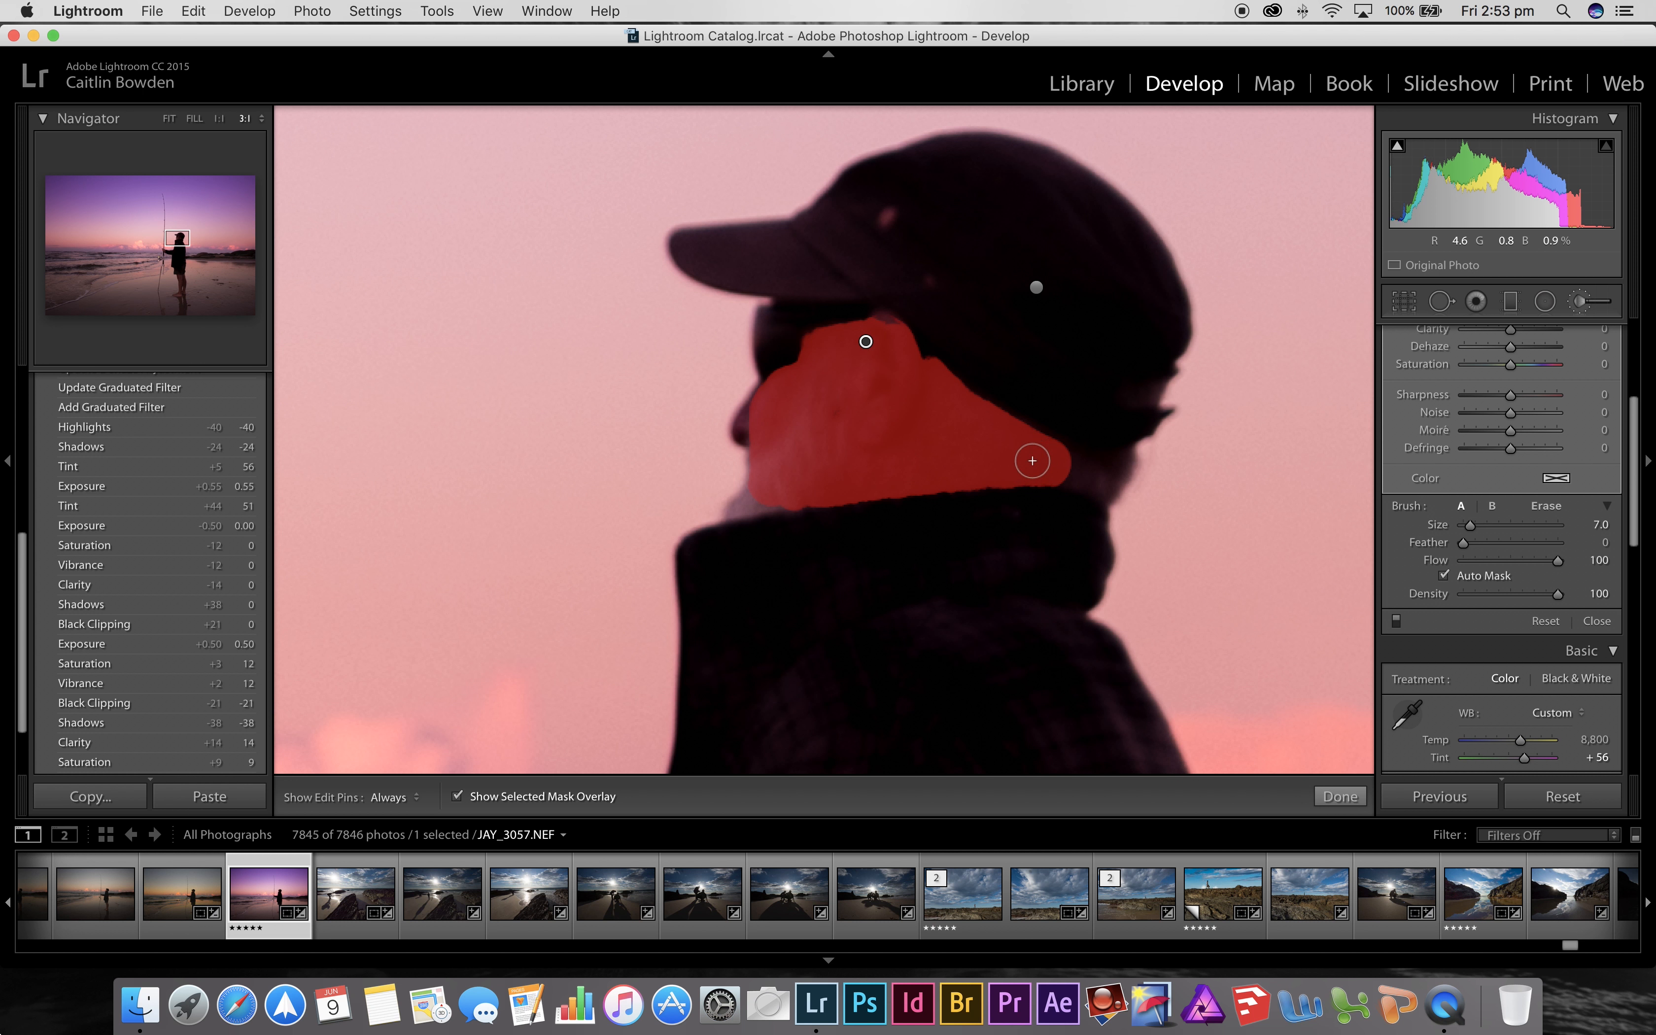
# Extend the mask over the nose, beard and nape with brush size 6, and turn off the mask overlay.
pyautogui.press('h')
pyautogui.moveTo(1071, 469)
pyautogui.mouseDown()
pyautogui.moveTo(1097, 477)
pyautogui.moveTo(1060, 451)
pyautogui.moveTo(776, 459)
pyautogui.moveTo(784, 491)
pyautogui.moveTo(731, 509)
pyautogui.moveTo(760, 438)
pyautogui.moveTo(738, 433)
pyautogui.moveTo(775, 380)
pyautogui.mouseUp()
pyautogui.press('h')
pyautogui.press('h')
pyautogui.press(']')
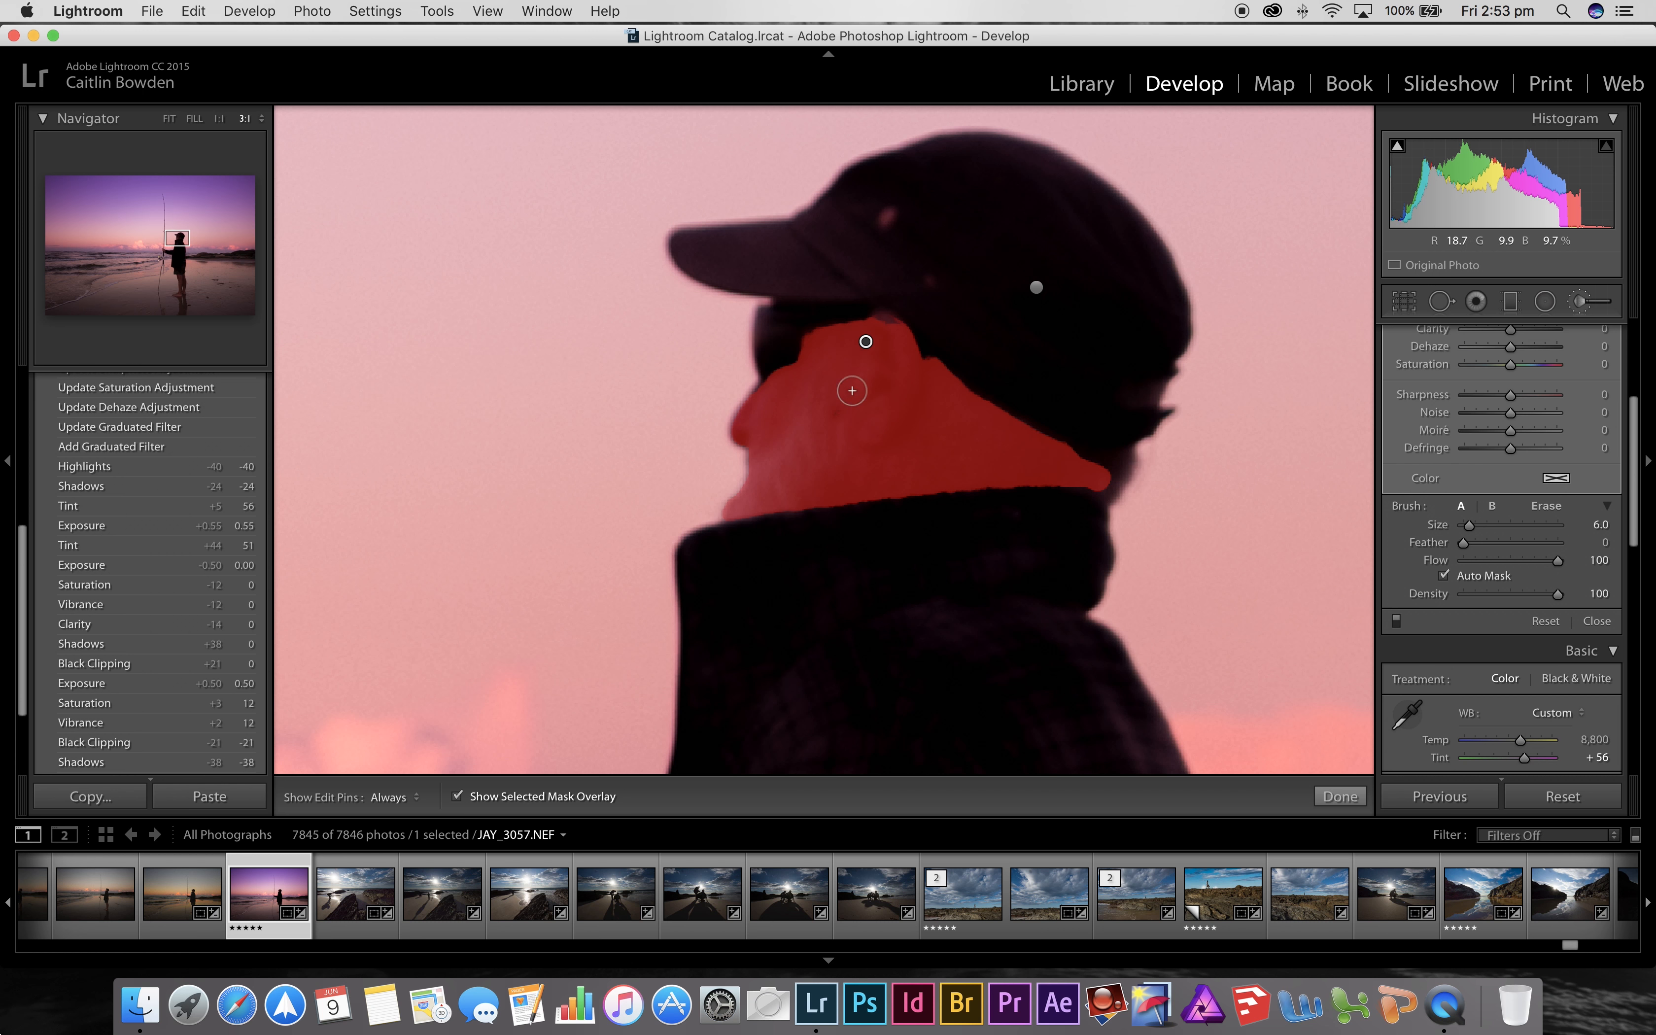
pyautogui.press('h')
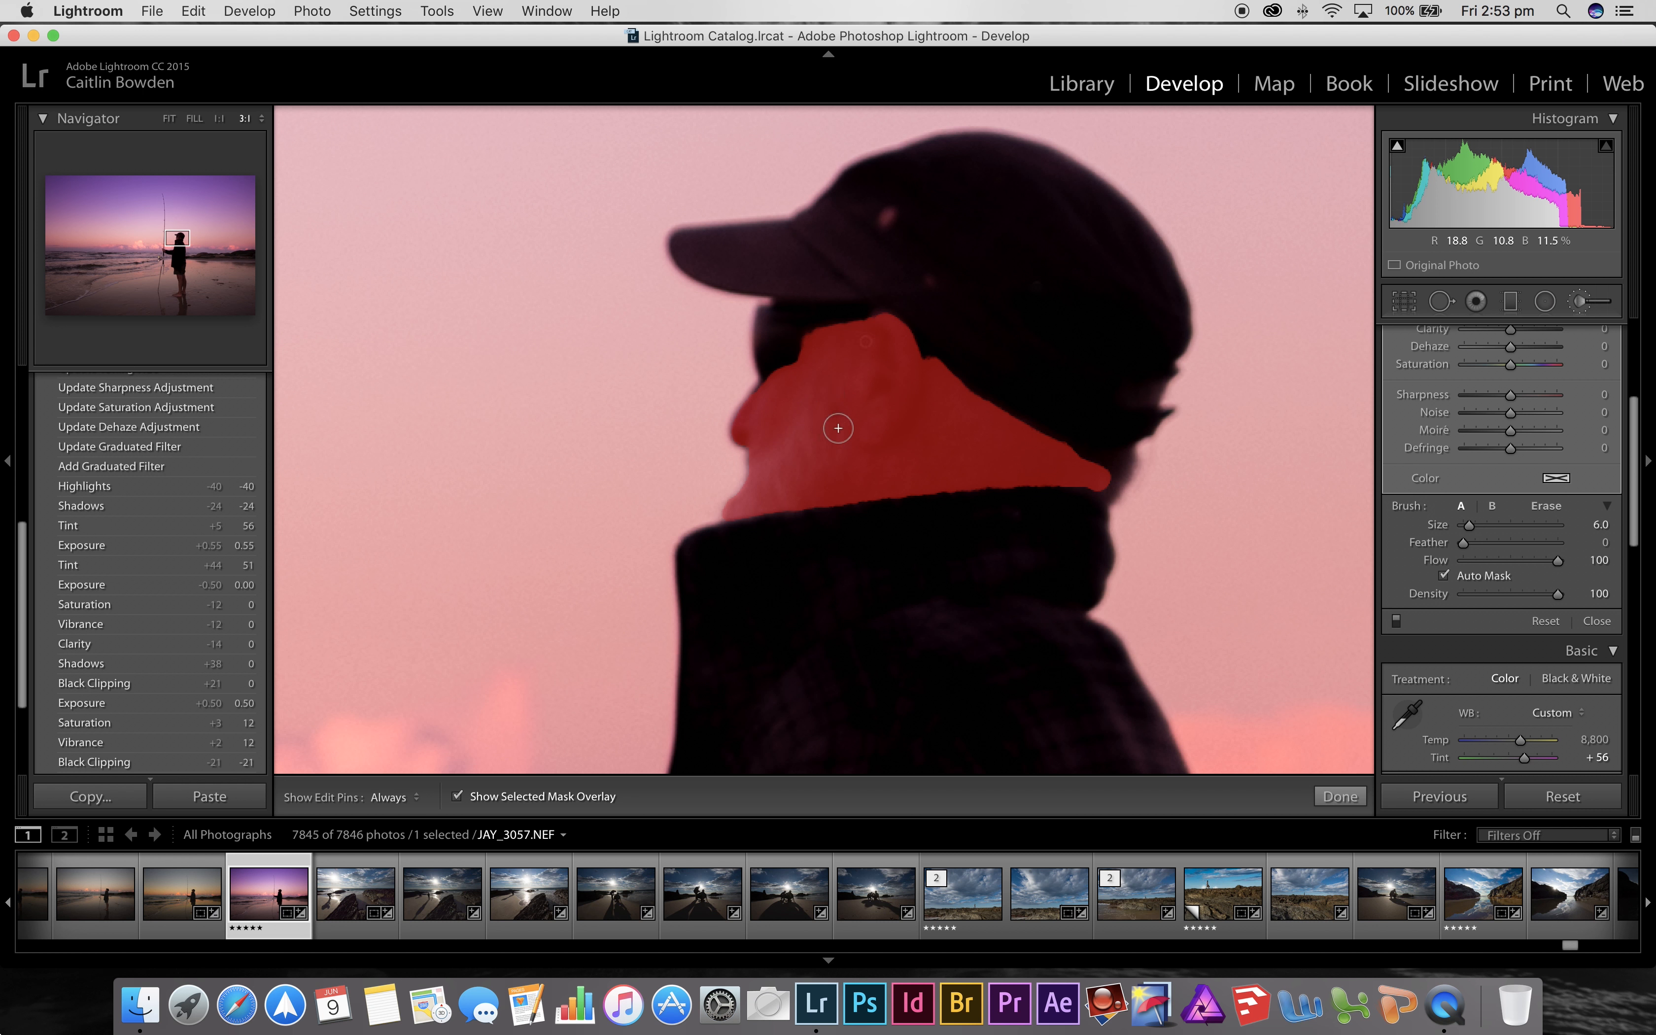
pyautogui.press('h')
pyautogui.click(458, 796)
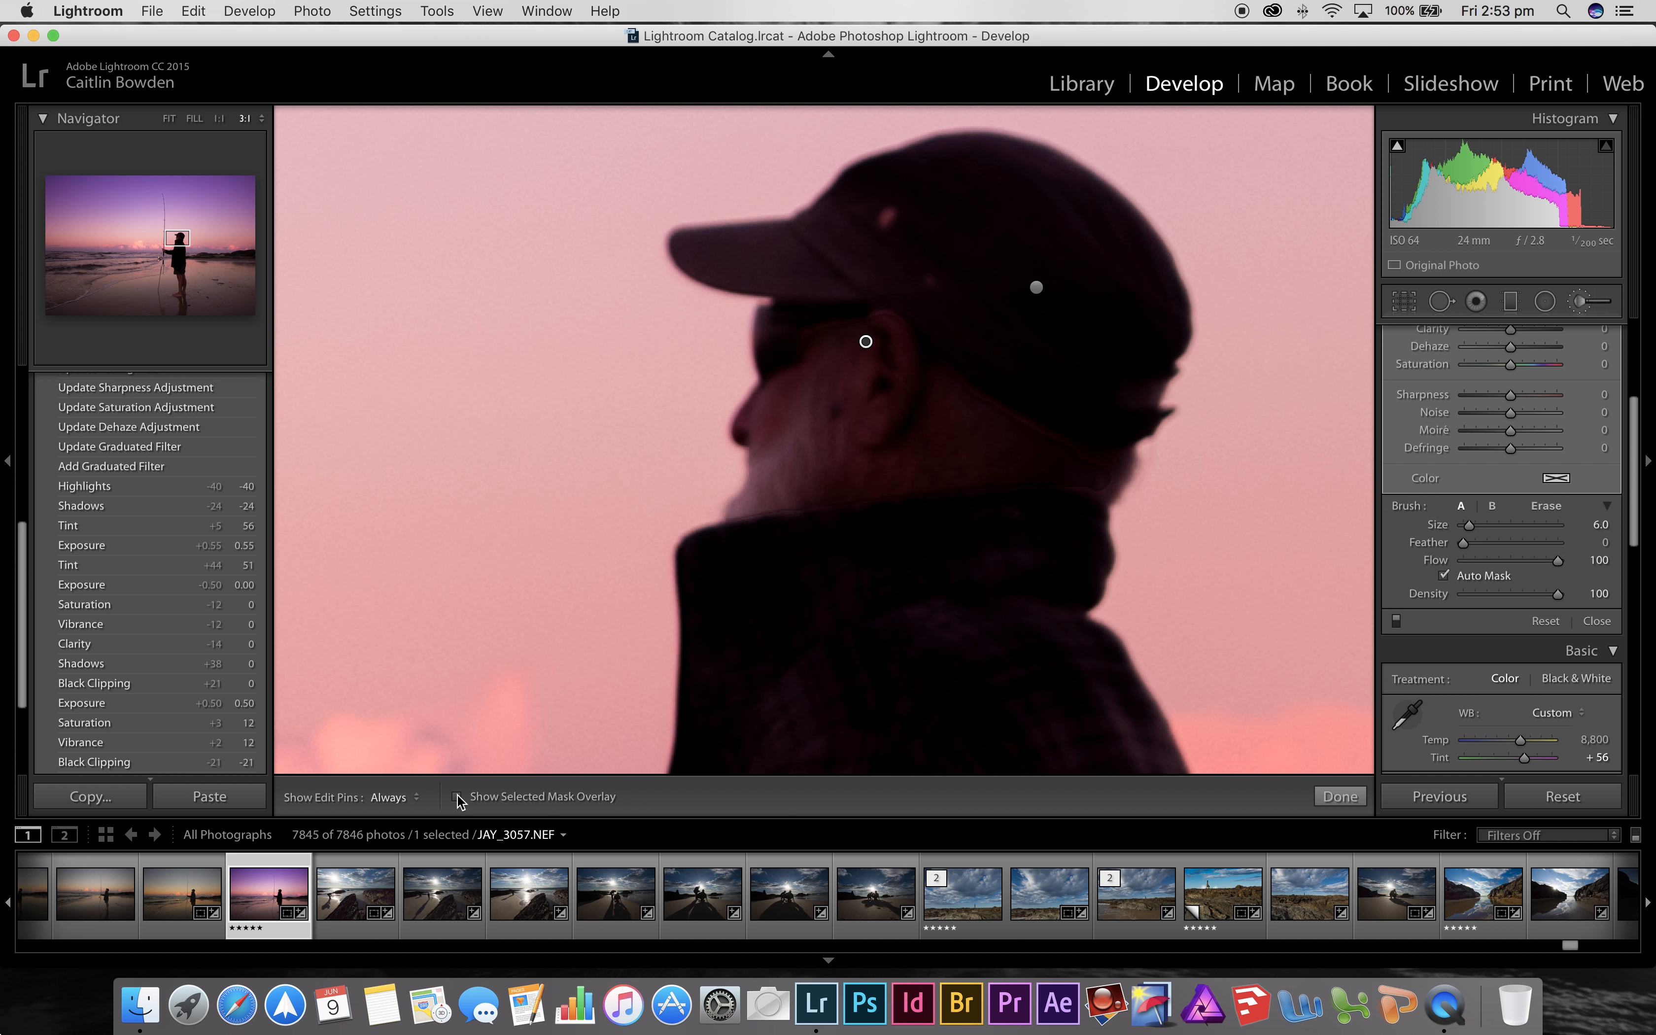
pyautogui.scroll(1, 1493, 433)
pyautogui.scroll(8, 1494, 433)
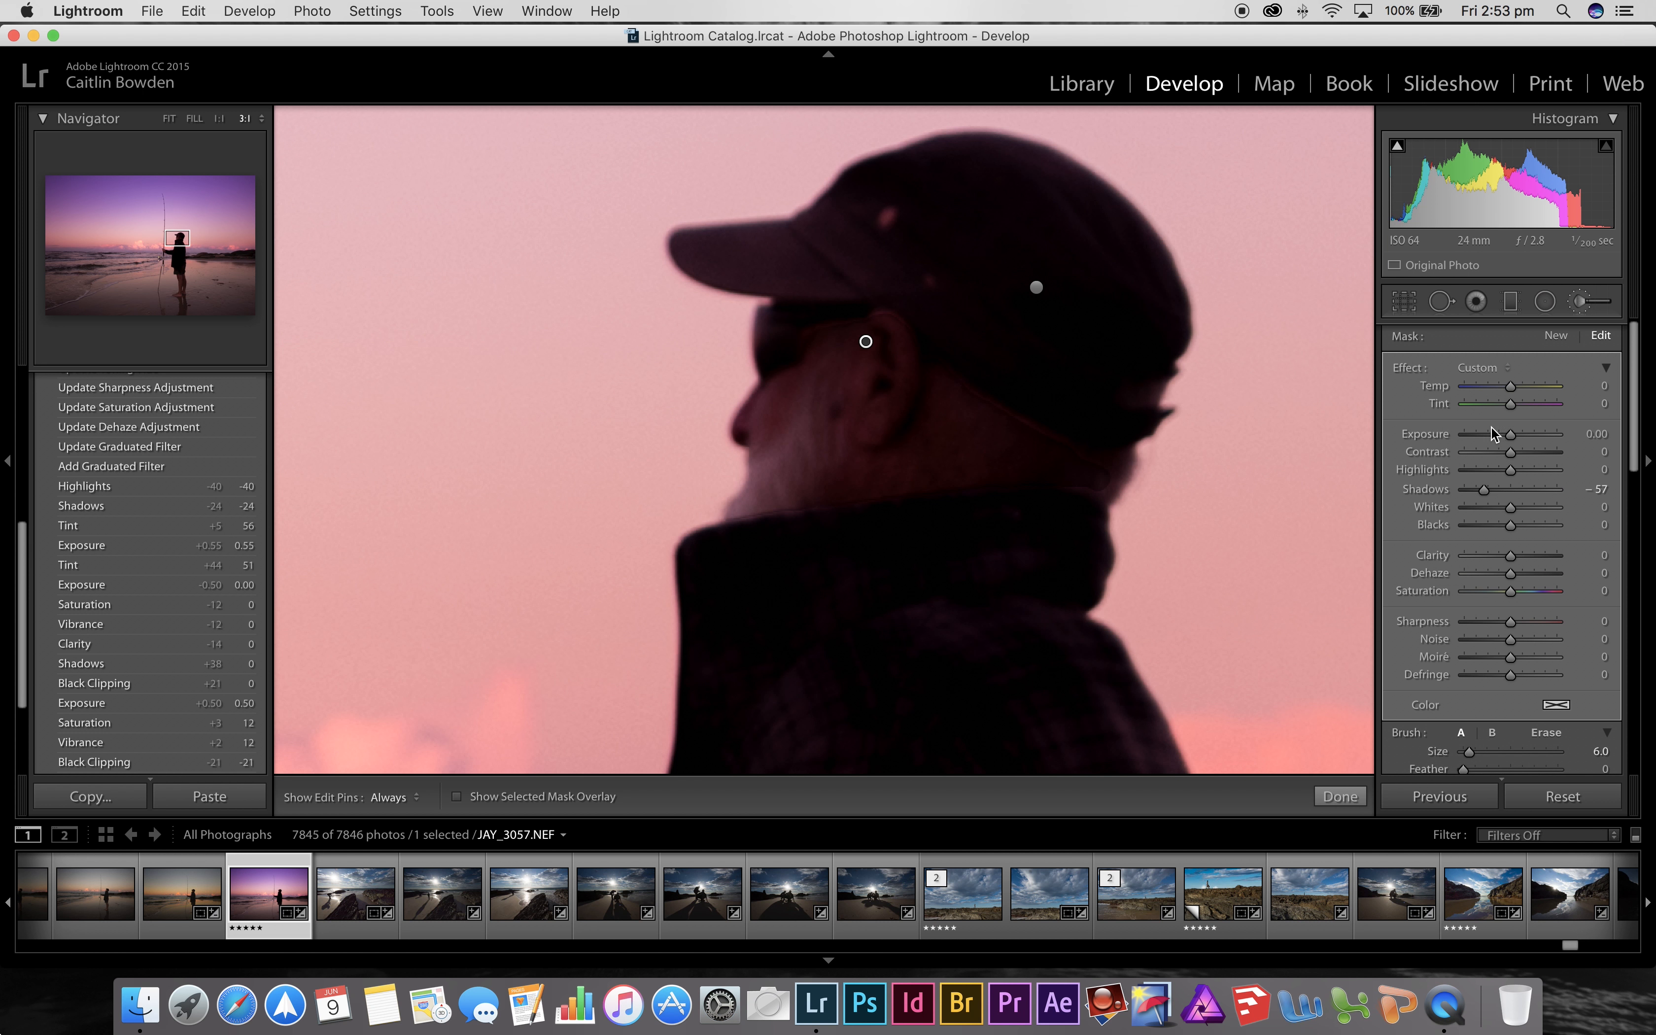
pyautogui.moveTo(1510, 433); pyautogui.dragTo(1523, 431)
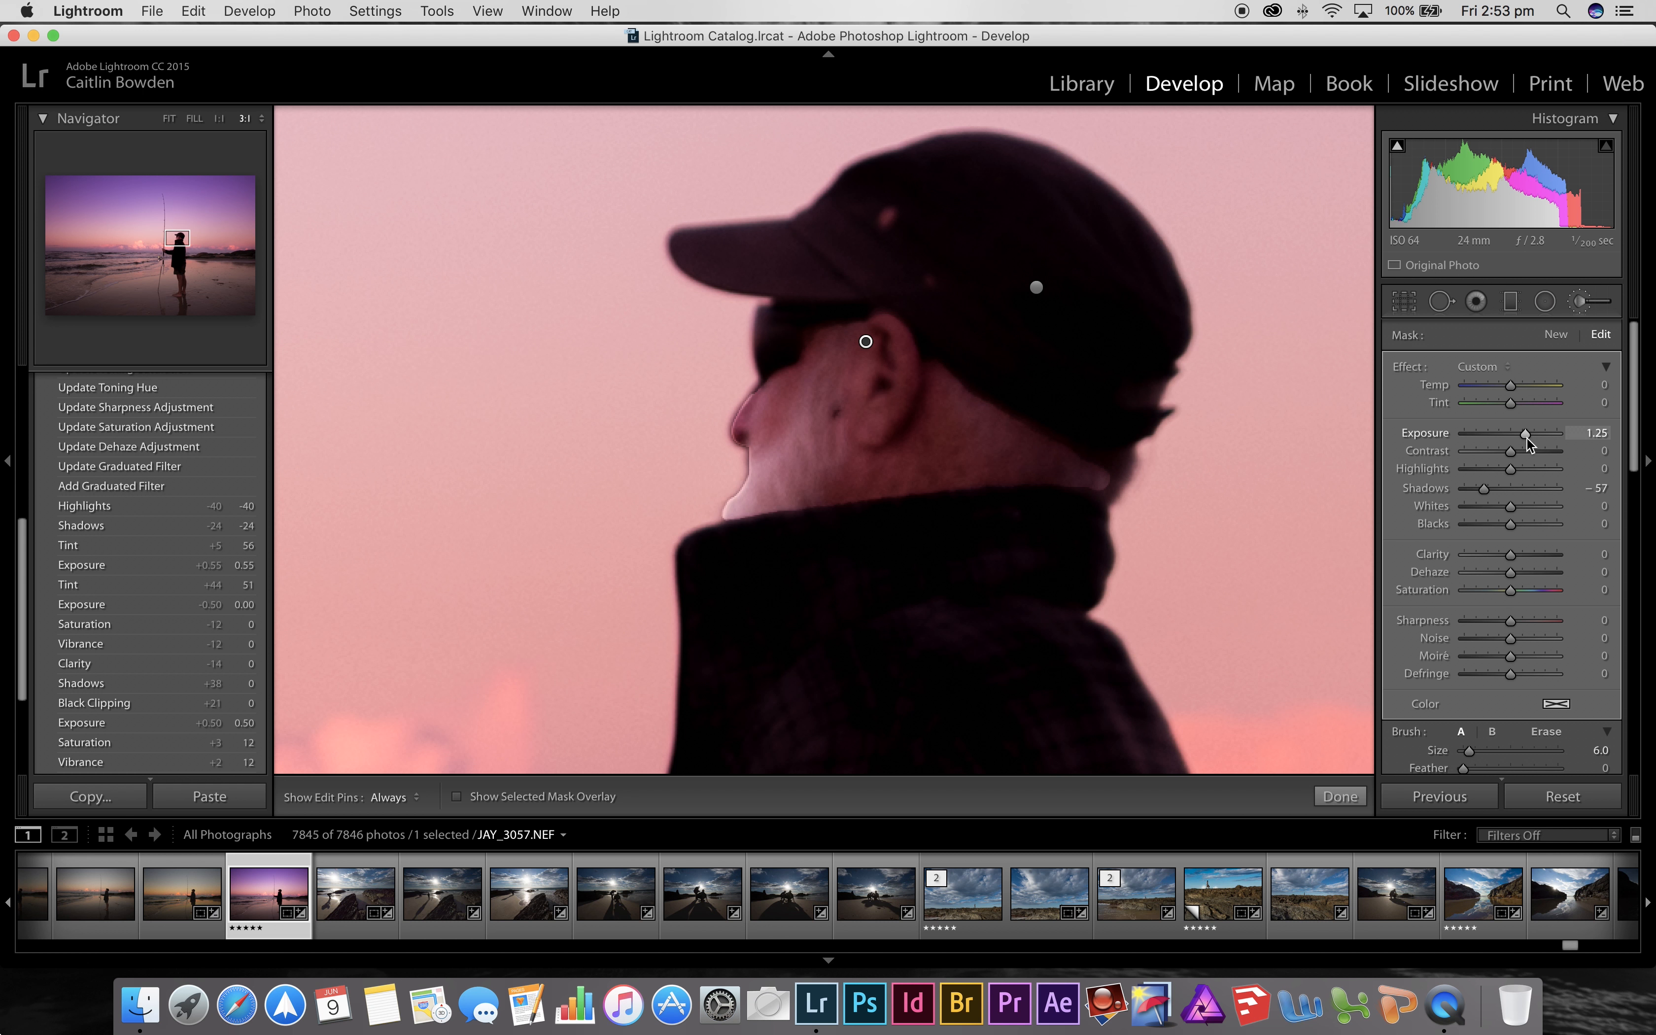
pyautogui.moveTo(1525, 434); pyautogui.dragTo(1520, 434)
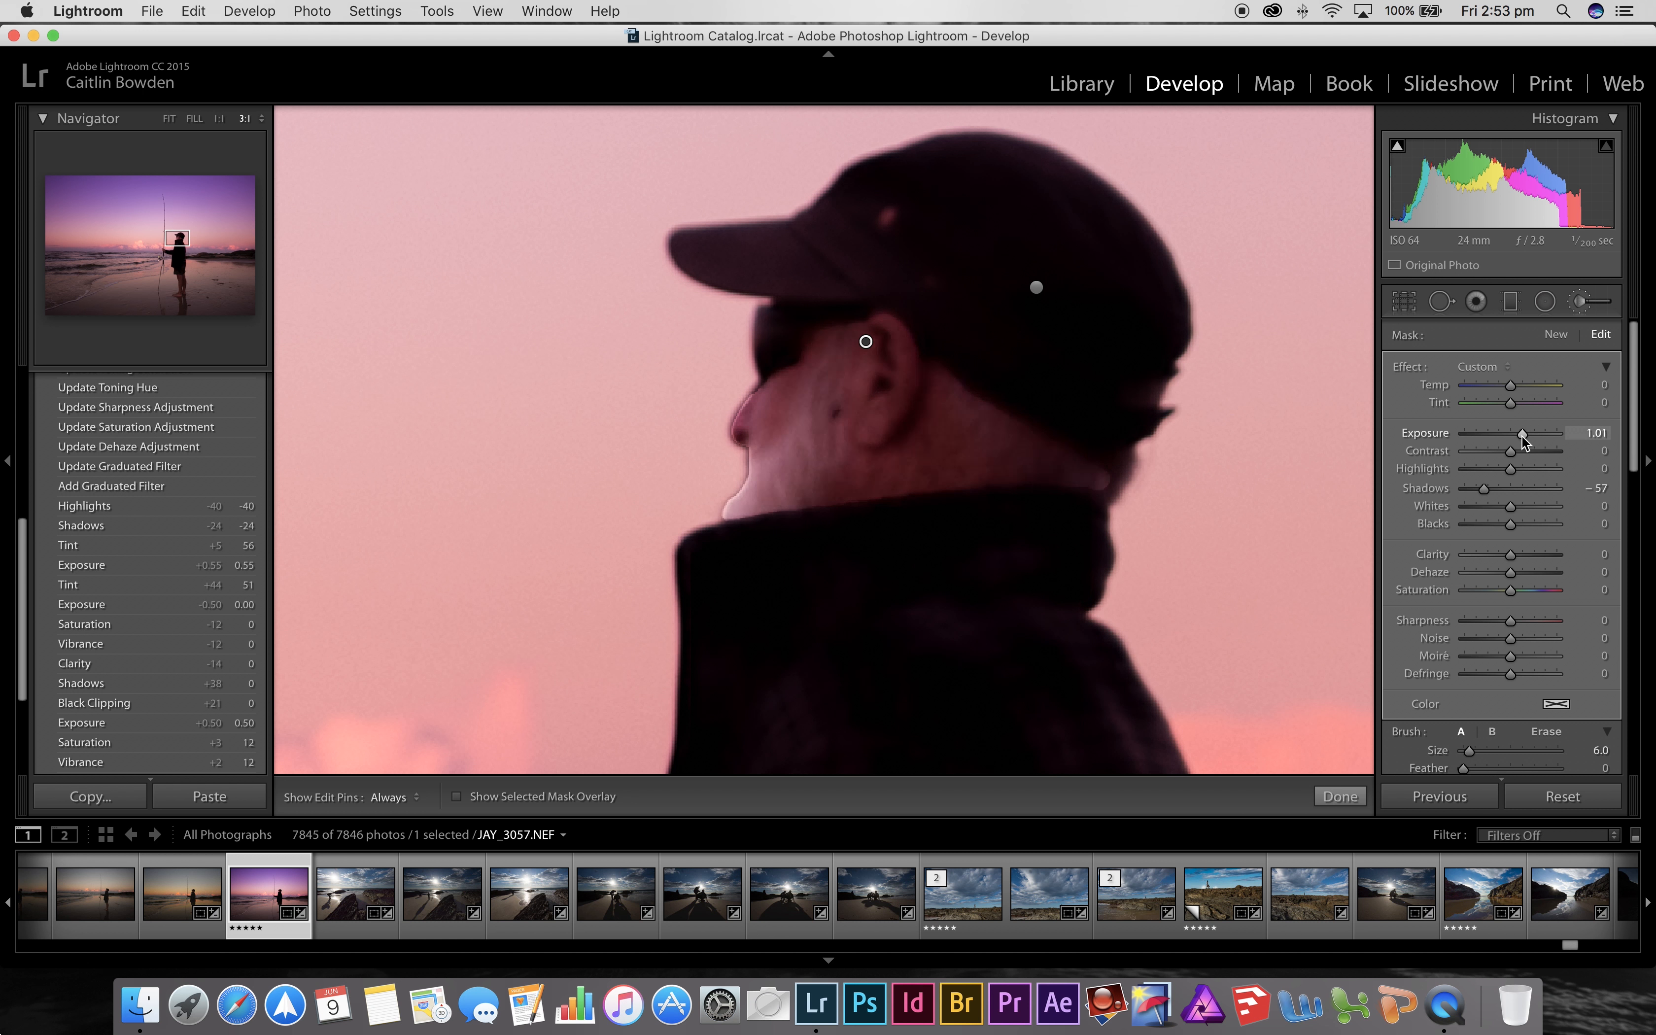
pyautogui.doubleClick(1433, 434)
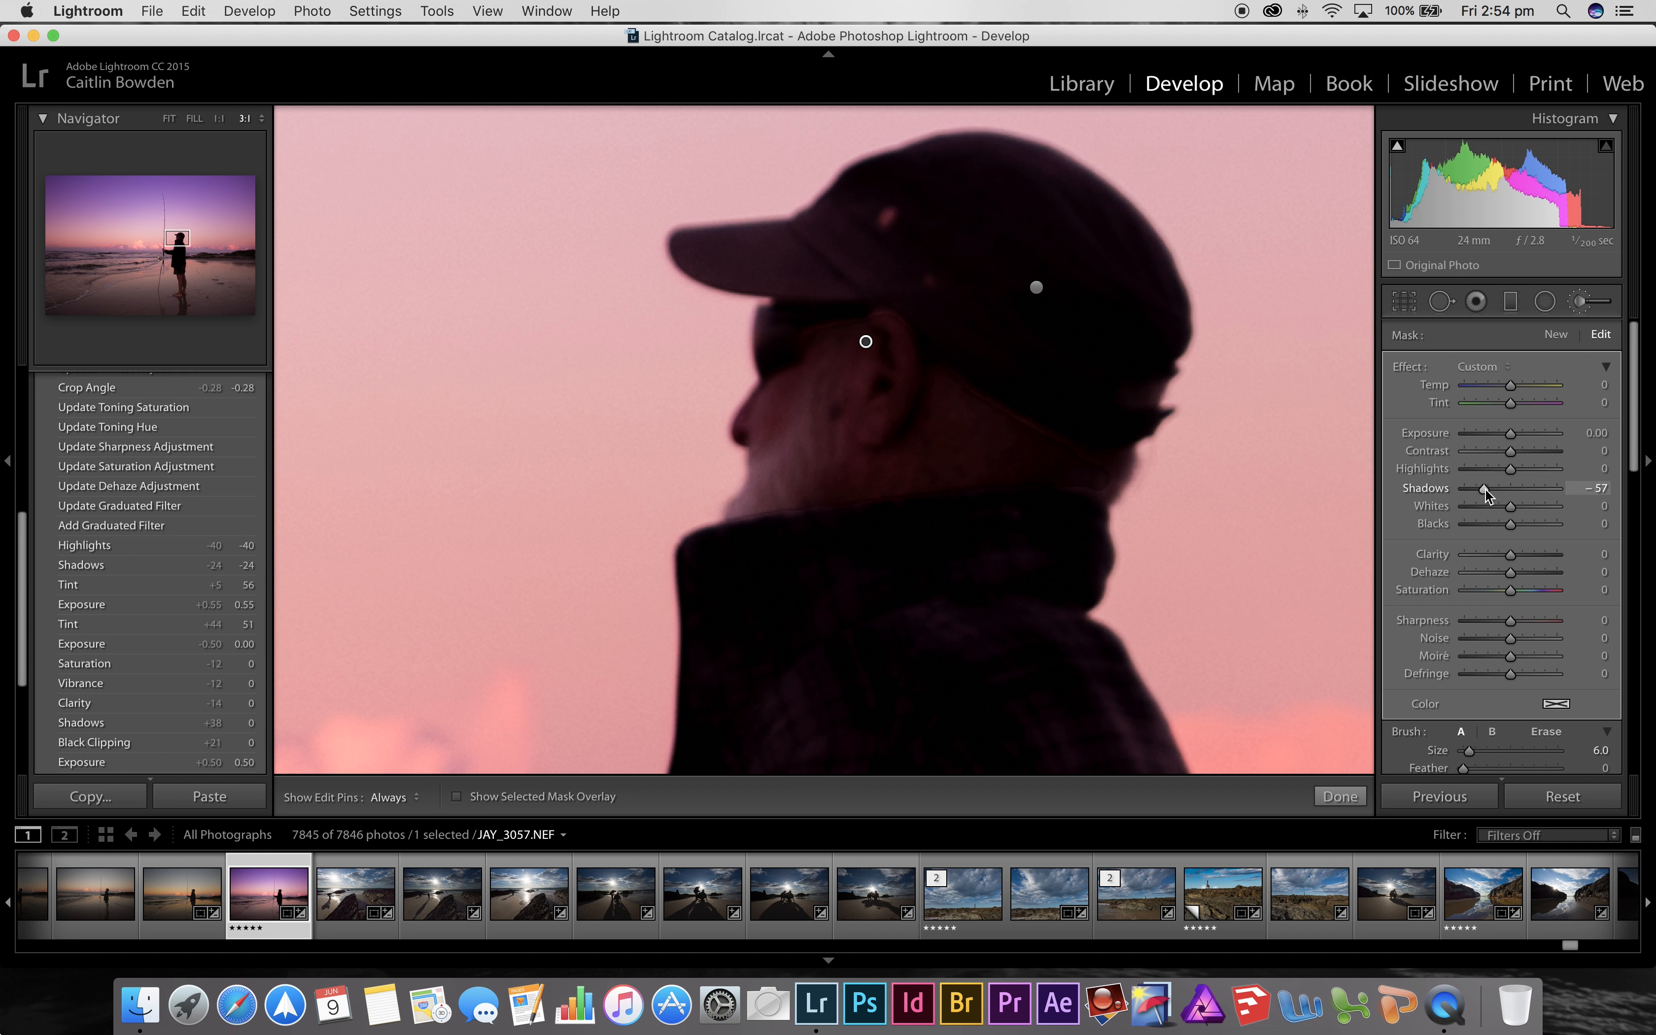
# Set the face mask's shadows to 42, finish the adjustment and close the brush on the fitted photo.
pyautogui.moveTo(1485, 488); pyautogui.dragTo(1529, 489)
pyautogui.click(169, 119)
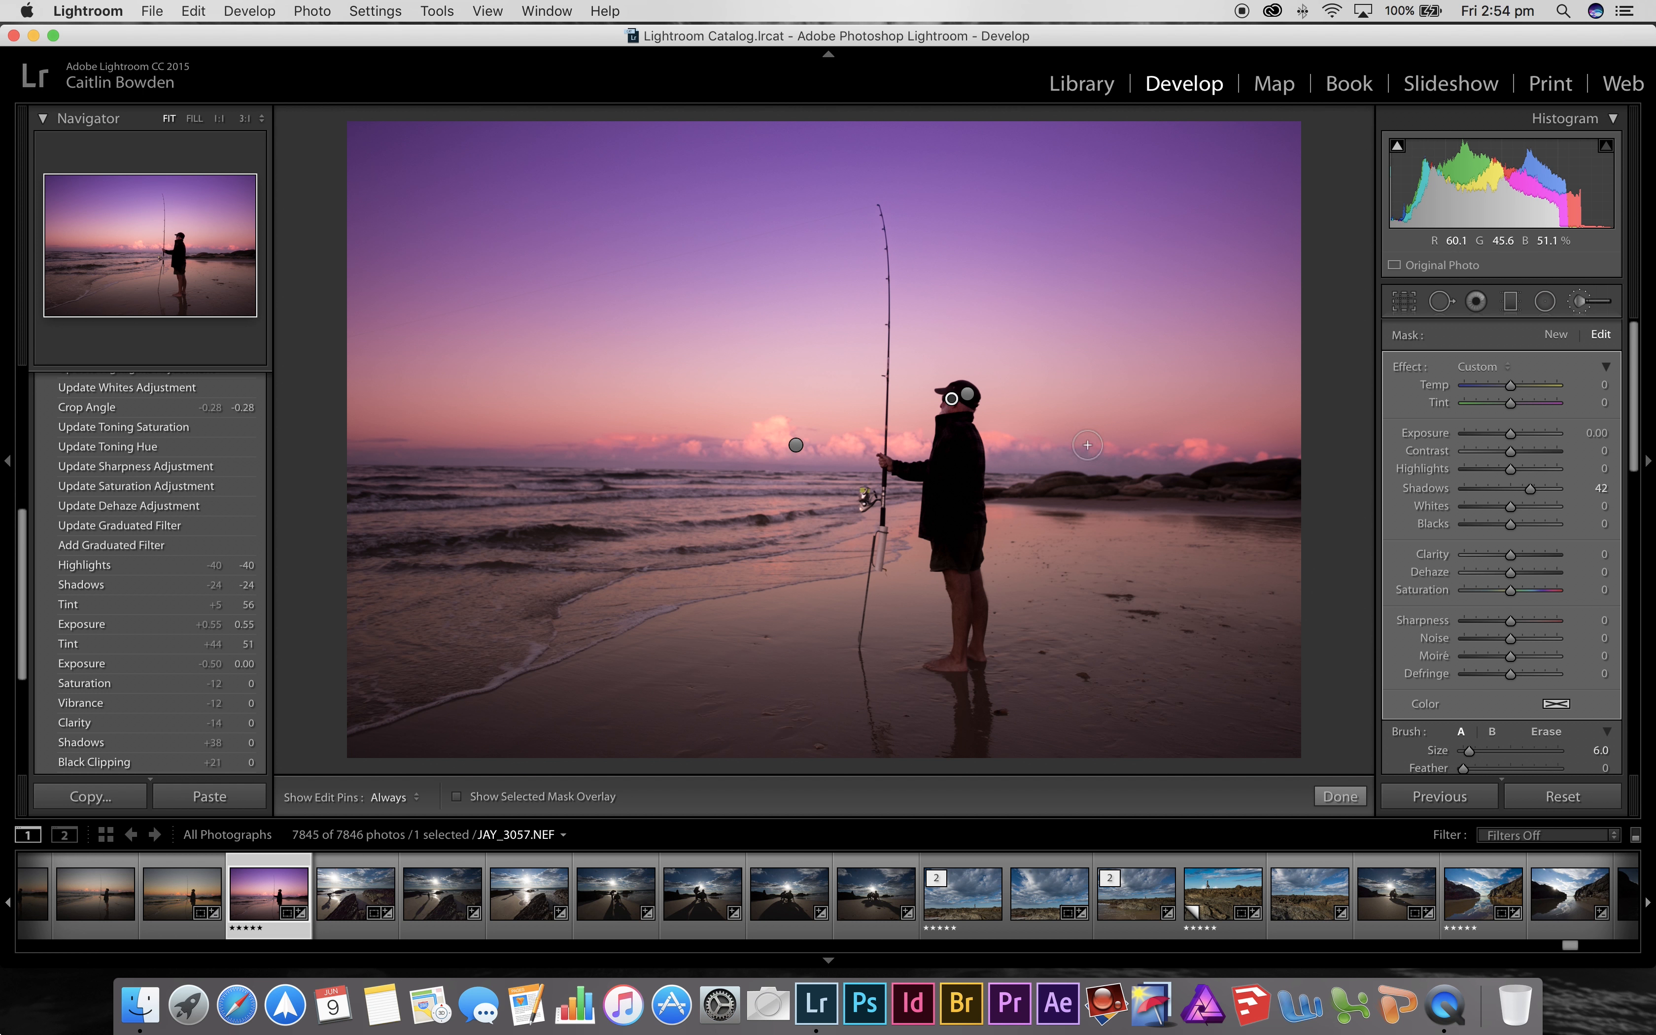
pyautogui.press('Return')
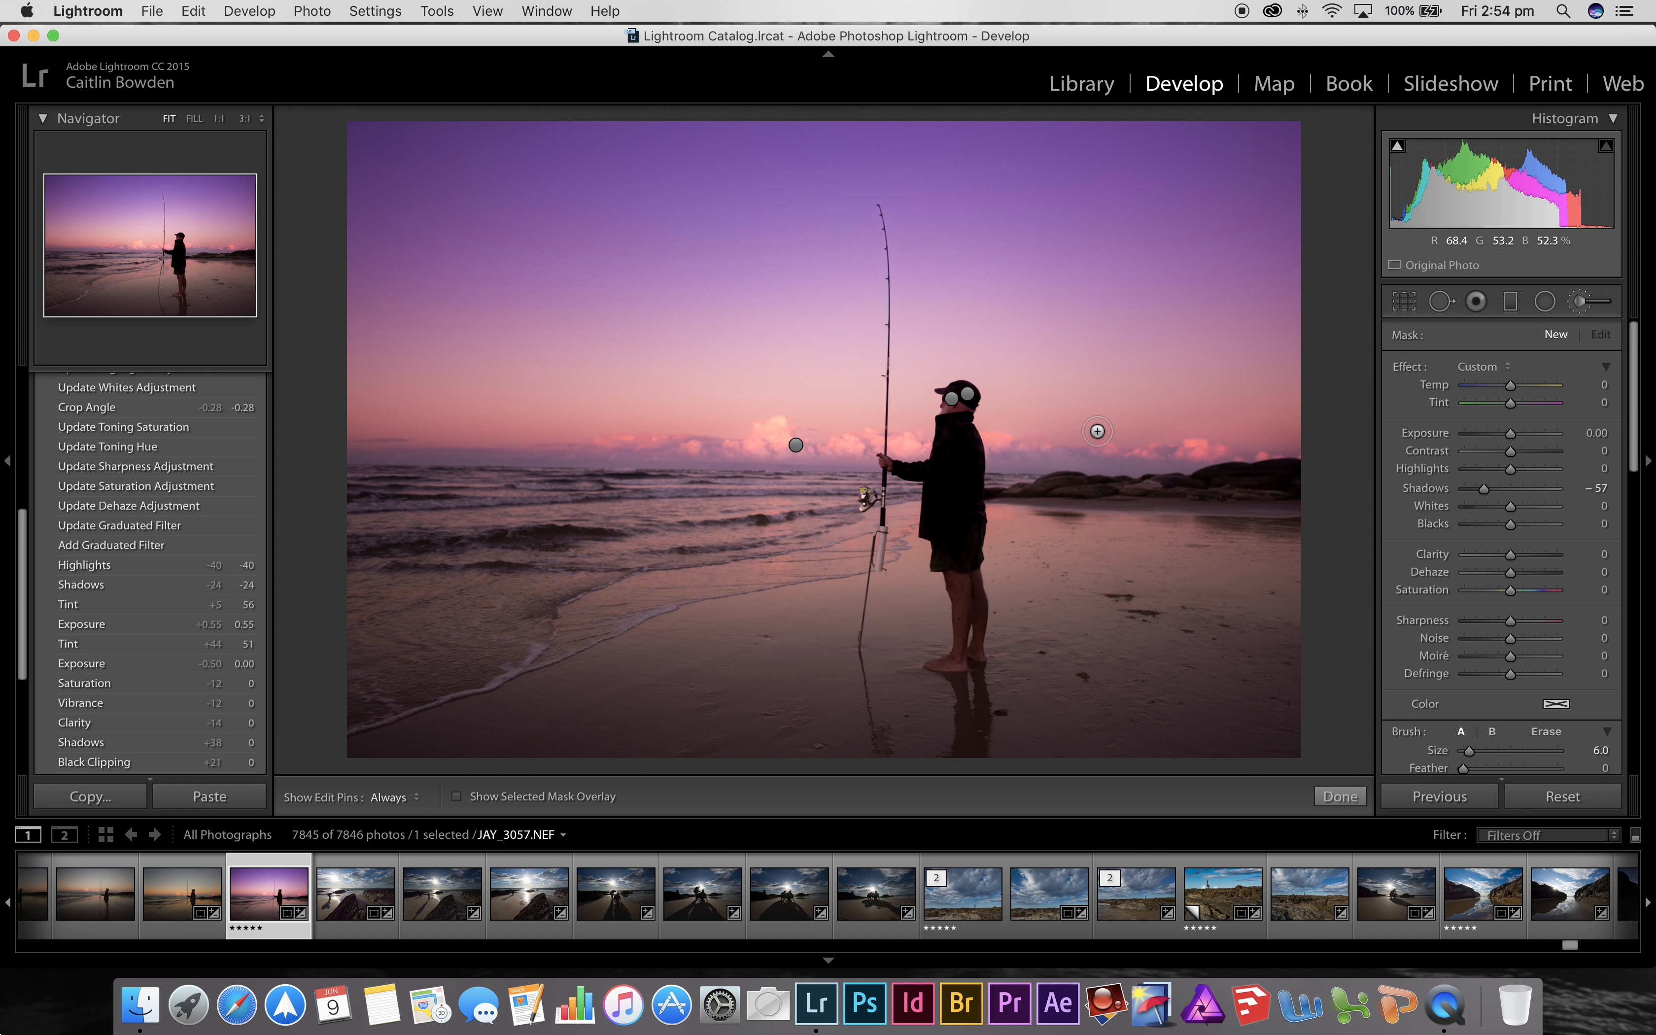
pyautogui.press('k')
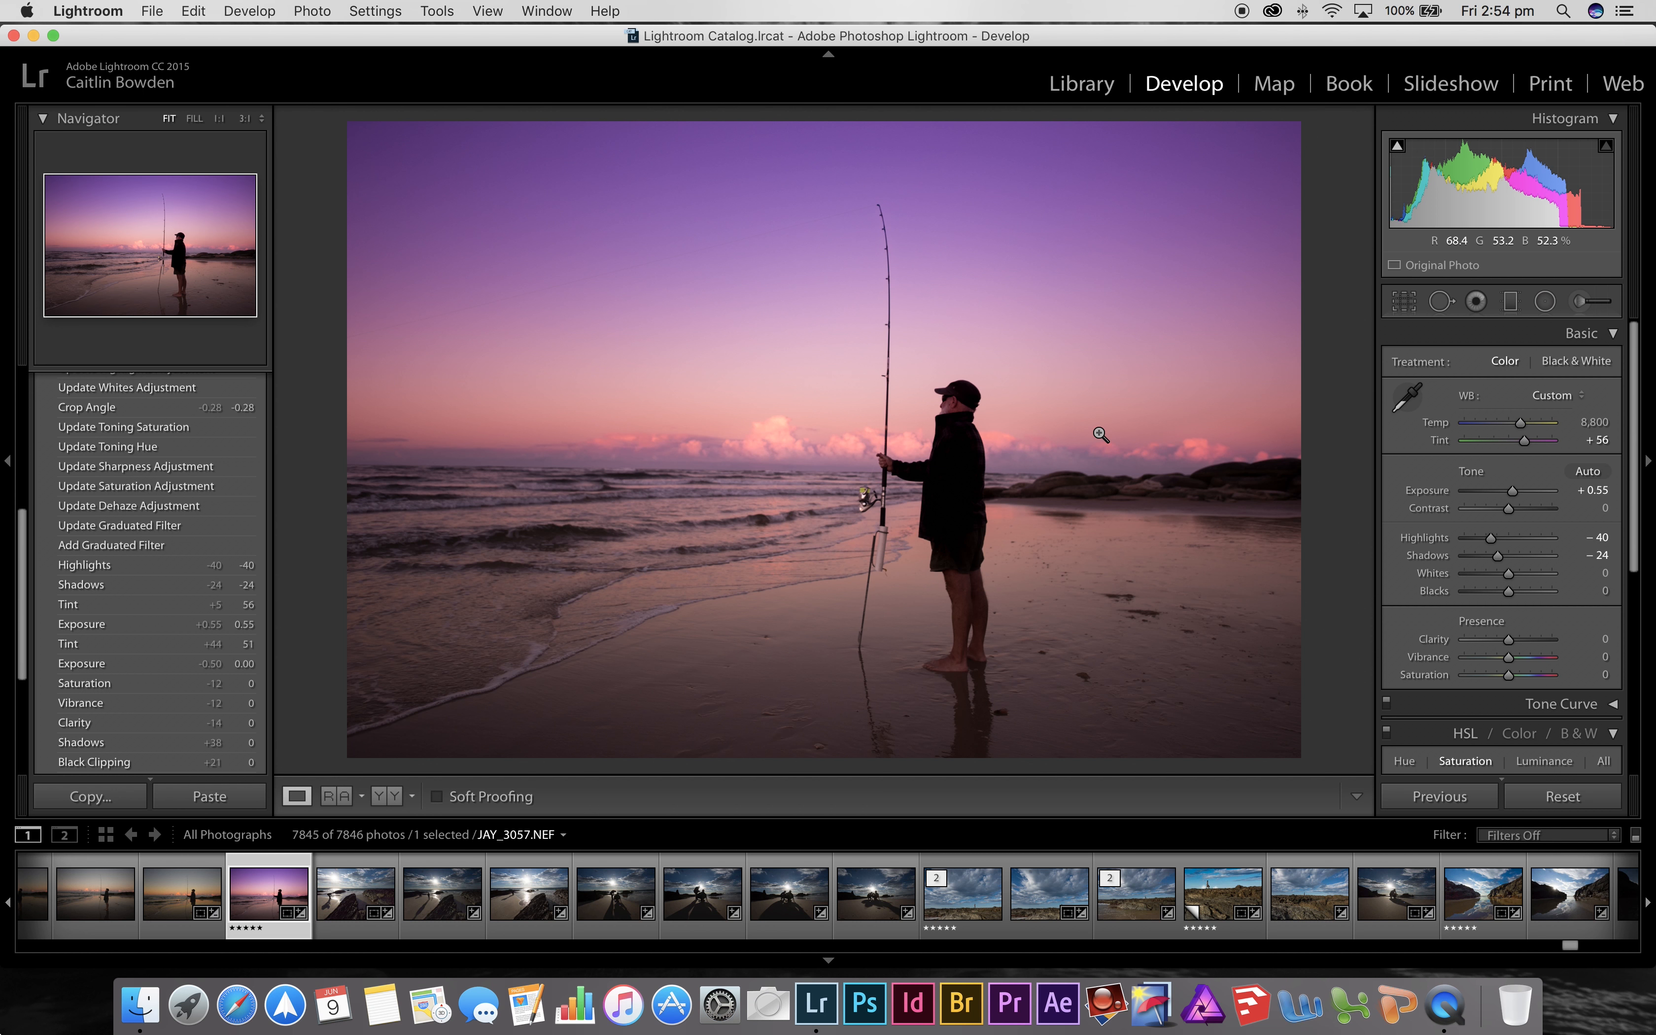